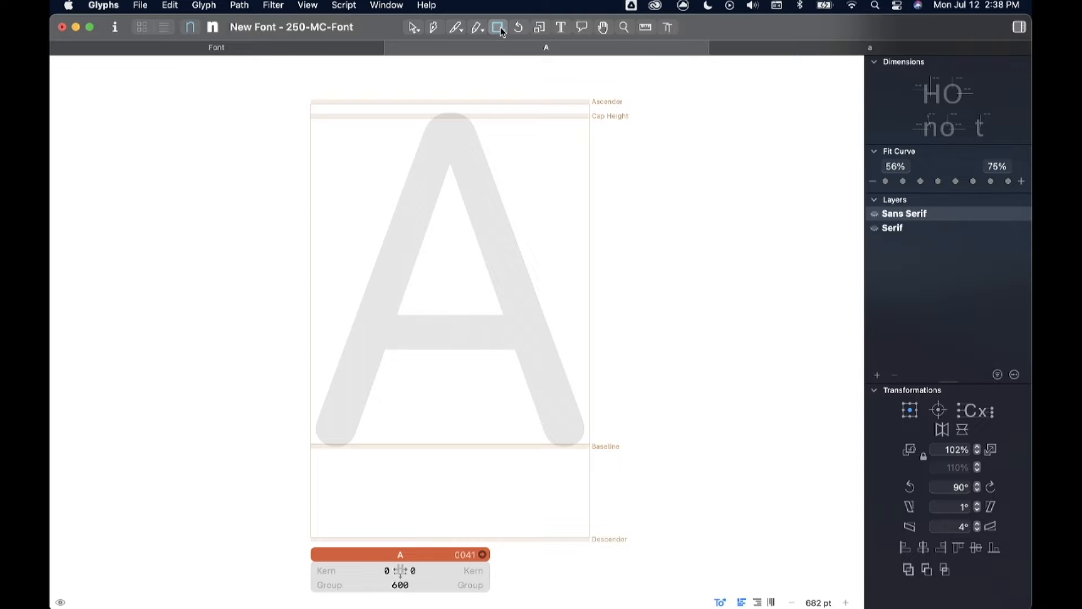
# Step: Draw a rectangle about 463 by 700 units in glyph A, spanning the baseline to the cap height
pyautogui.click(504, 32)
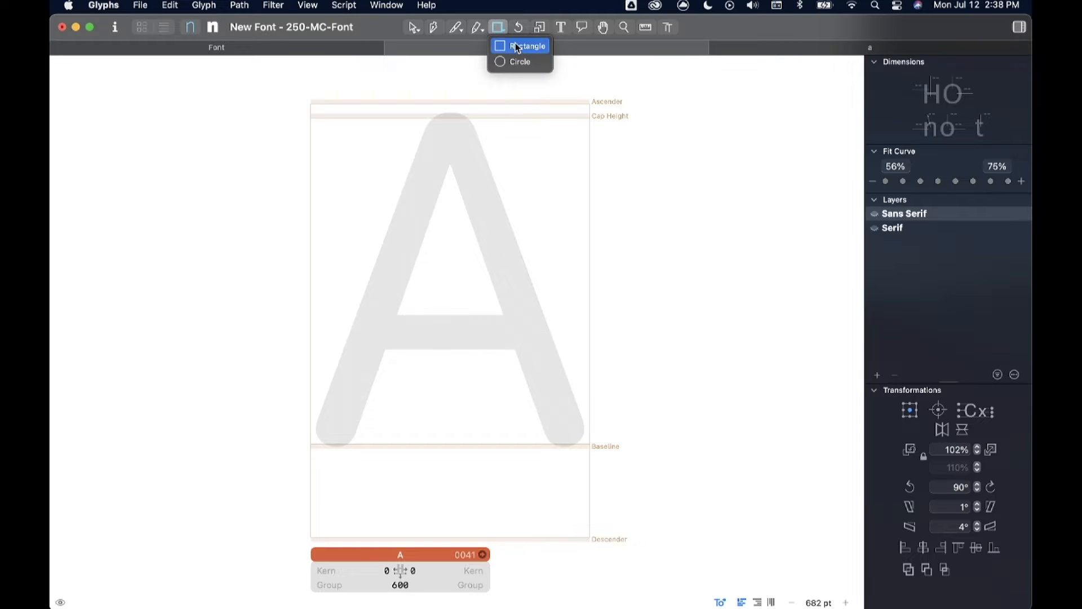
pyautogui.click(518, 62)
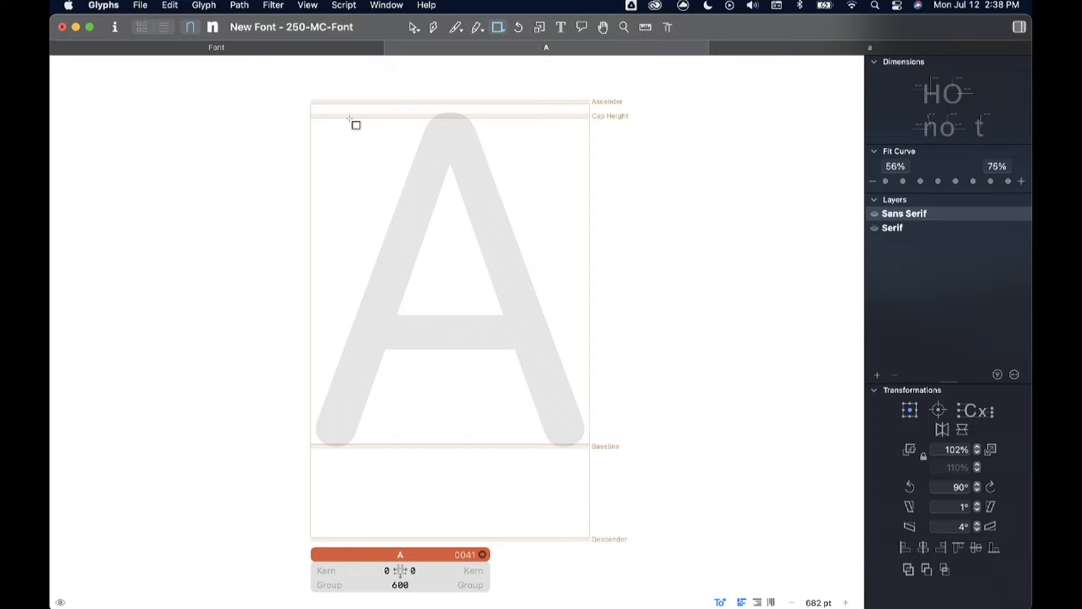
pyautogui.moveTo(349, 118); pyautogui.dragTo(565, 444)
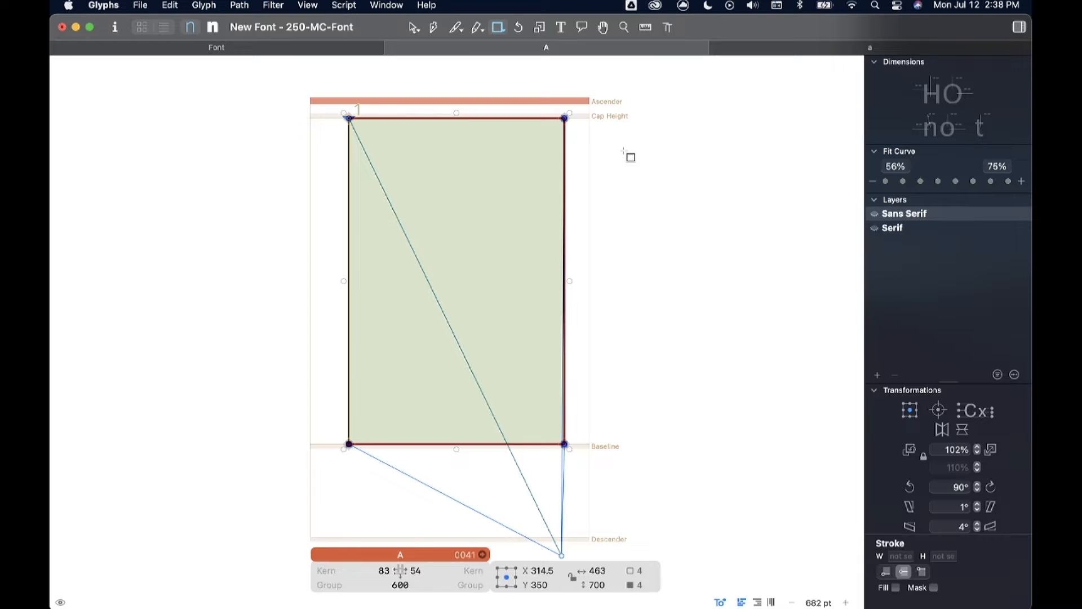
# Step: Show the glyph preview below the edit view and reduce its height
pyautogui.press('space')
pyautogui.click(61, 603)
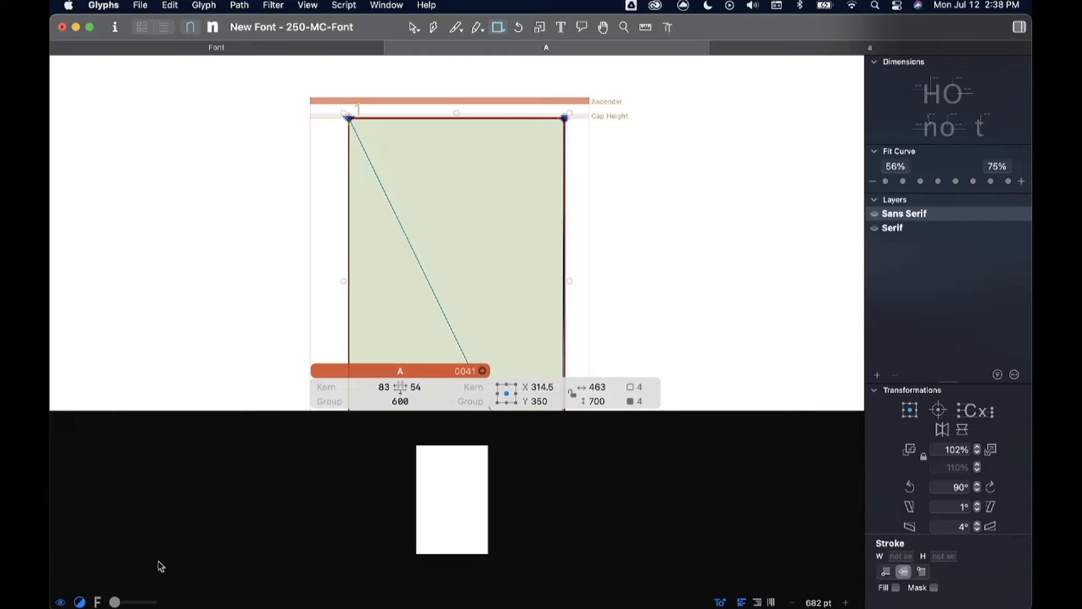
pyautogui.moveTo(263, 408); pyautogui.dragTo(271, 477)
# Step: Draw a circle about 431 units in diameter and move it so it is centred on the rectangle's right edge at X 543.5
pyautogui.click(501, 30)
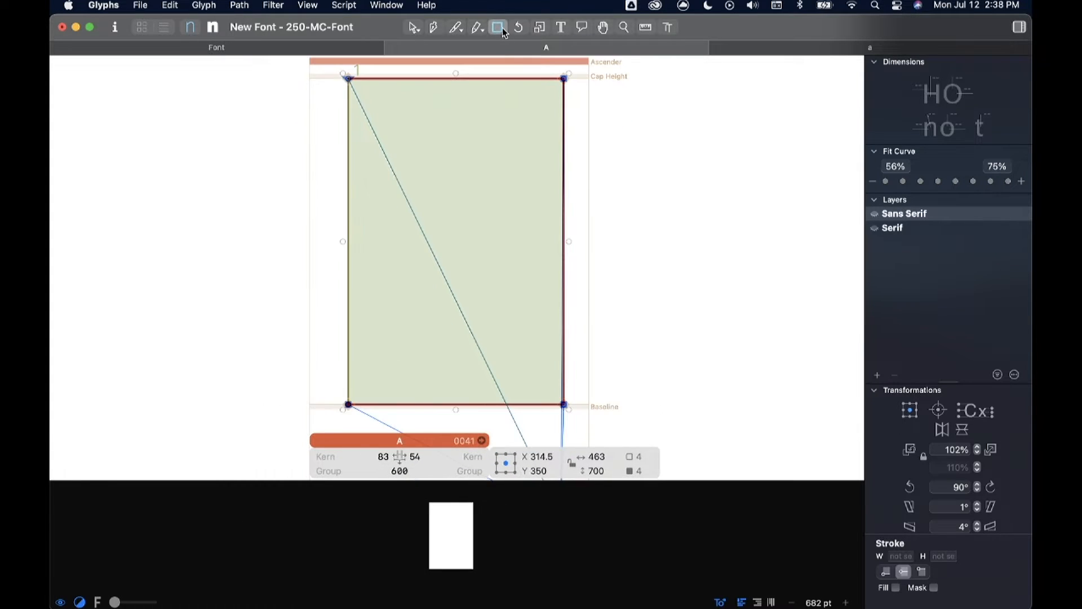
pyautogui.click(513, 64)
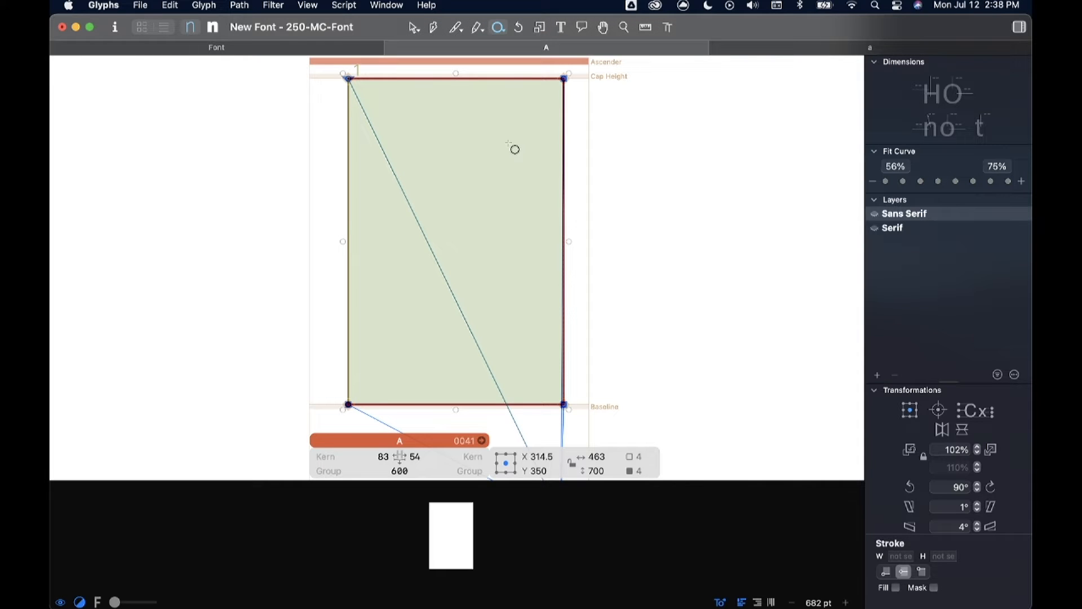
pyautogui.moveTo(487, 134); pyautogui.dragTo(686, 309)
pyautogui.press('v')
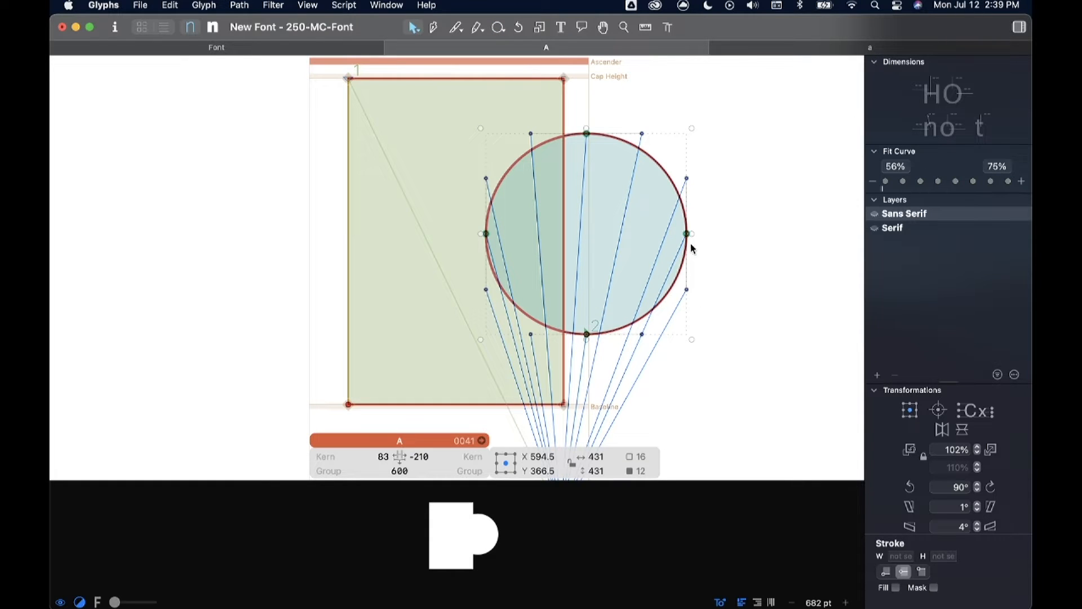
pyautogui.moveTo(687, 233); pyautogui.dragTo(659, 235)
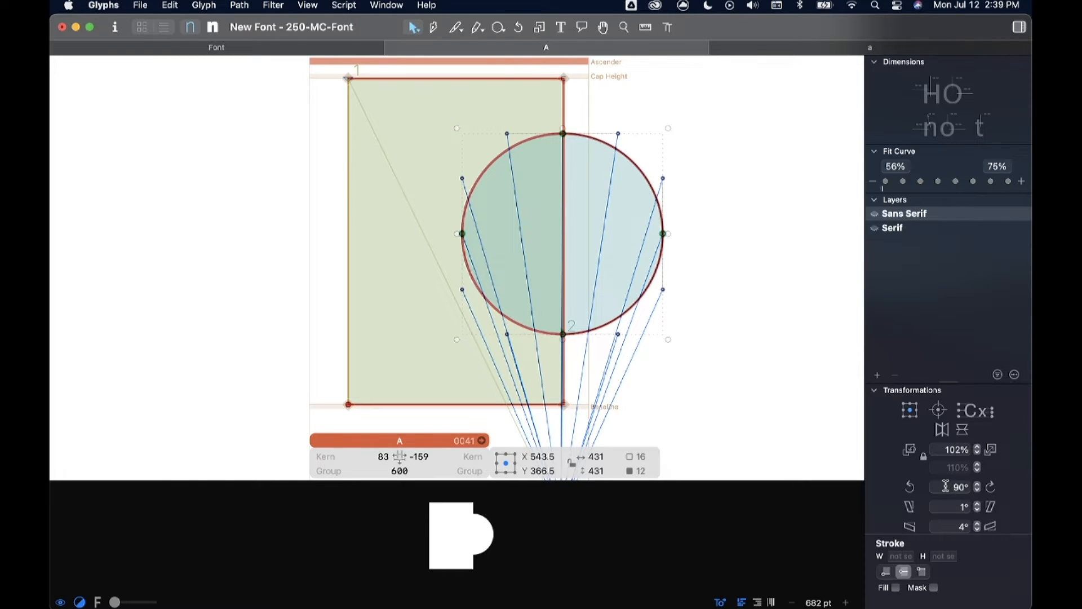
# Step: Try rotating the circle freehand with the Rotate tool, and undo the rotation
pyautogui.click(518, 27)
pyautogui.moveTo(679, 124); pyautogui.dragTo(683, 227)
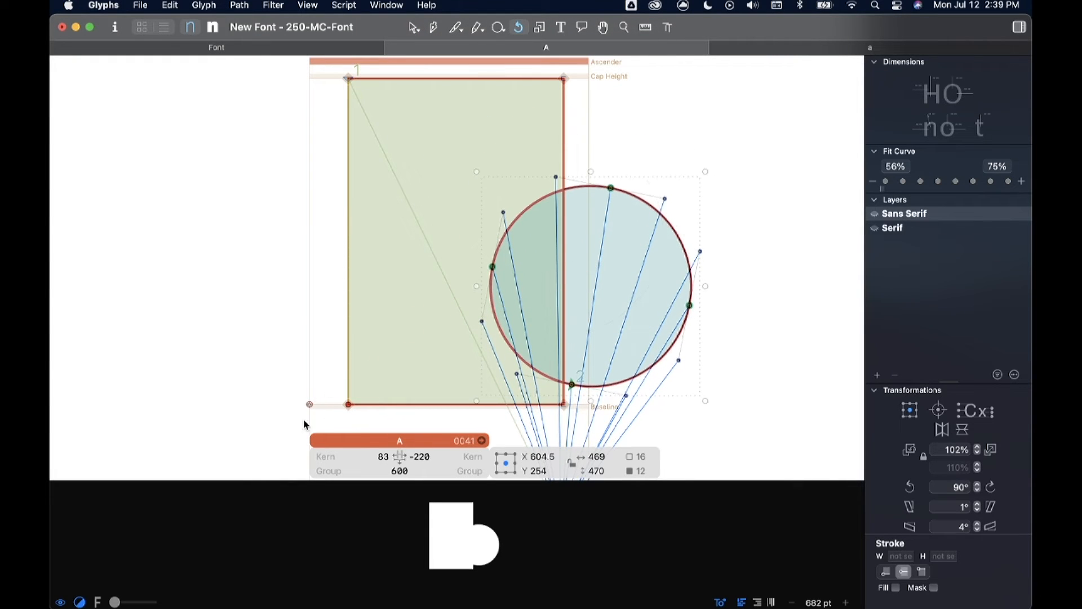
pyautogui.press('super+z')
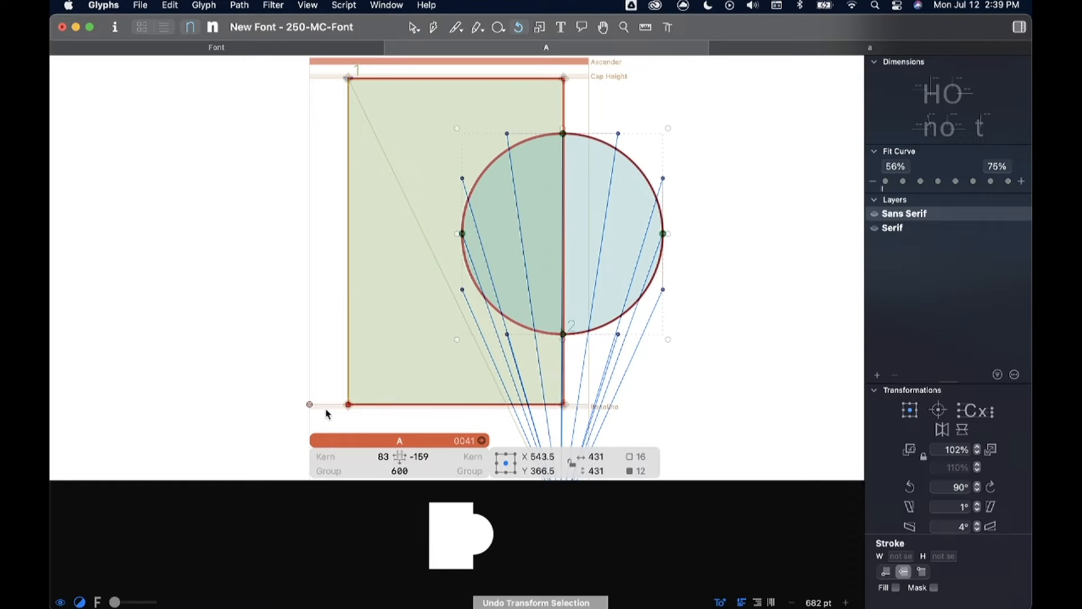
# Step: Set the rotation angle to 45° and rotate the circle clockwise once, counter-clockwise twice, and clockwise once more
pyautogui.click(948, 487)
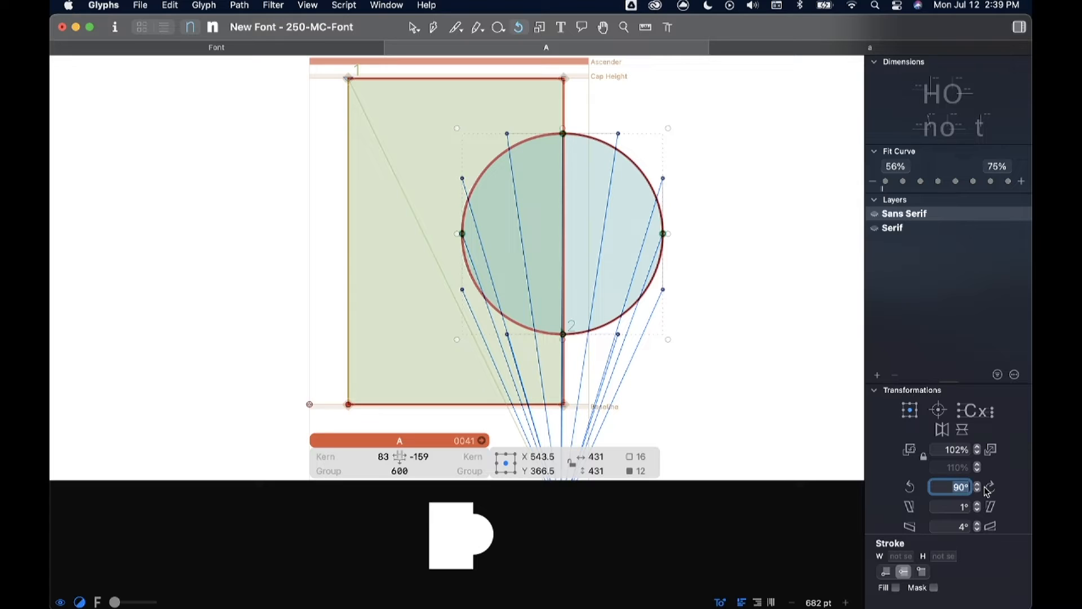
pyautogui.write('45')
pyautogui.click(992, 487)
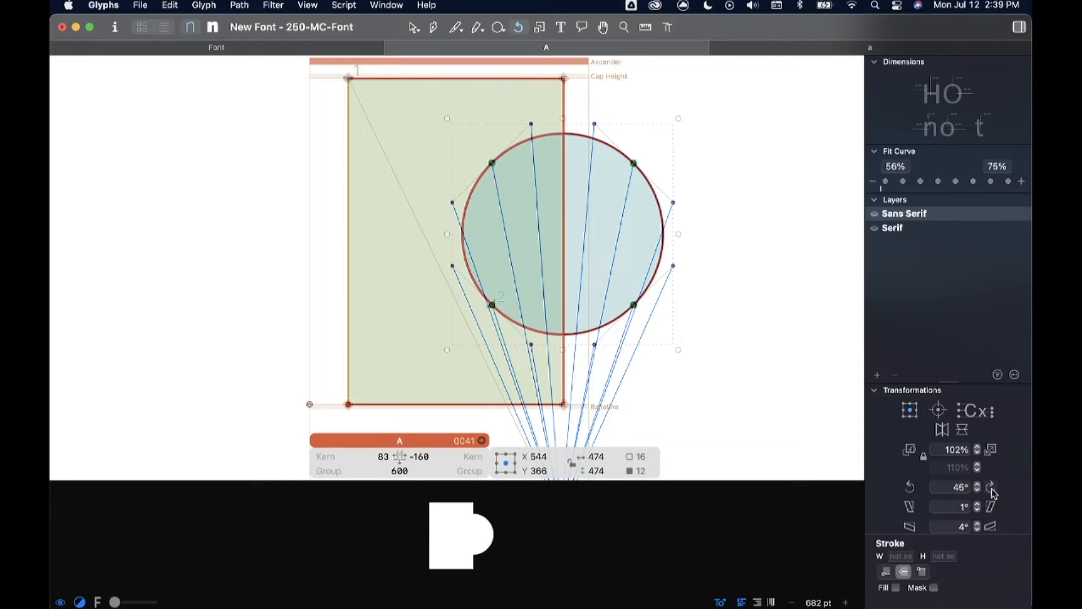
pyautogui.click(912, 488)
pyautogui.click(912, 488)
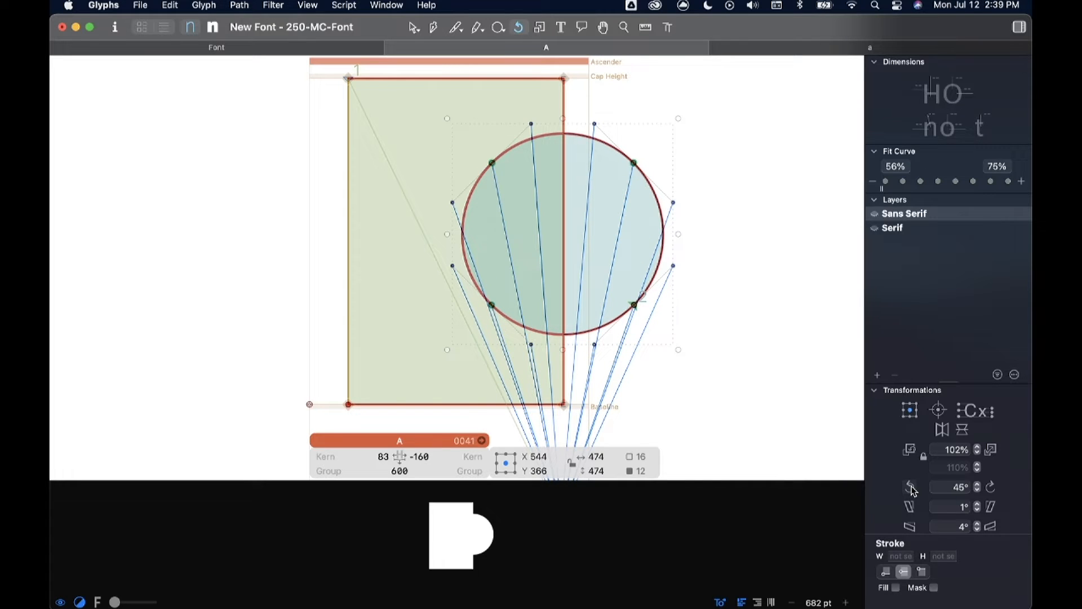
pyautogui.click(991, 487)
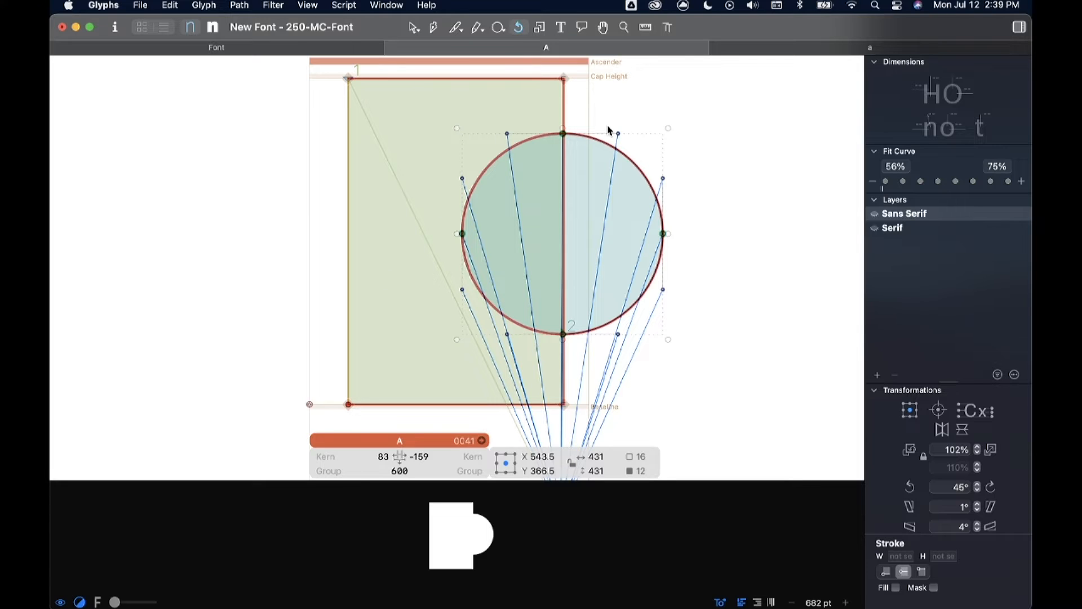
# Step: Switch to the Select tool and deselect the circle
pyautogui.scroll(1, 361, 78)
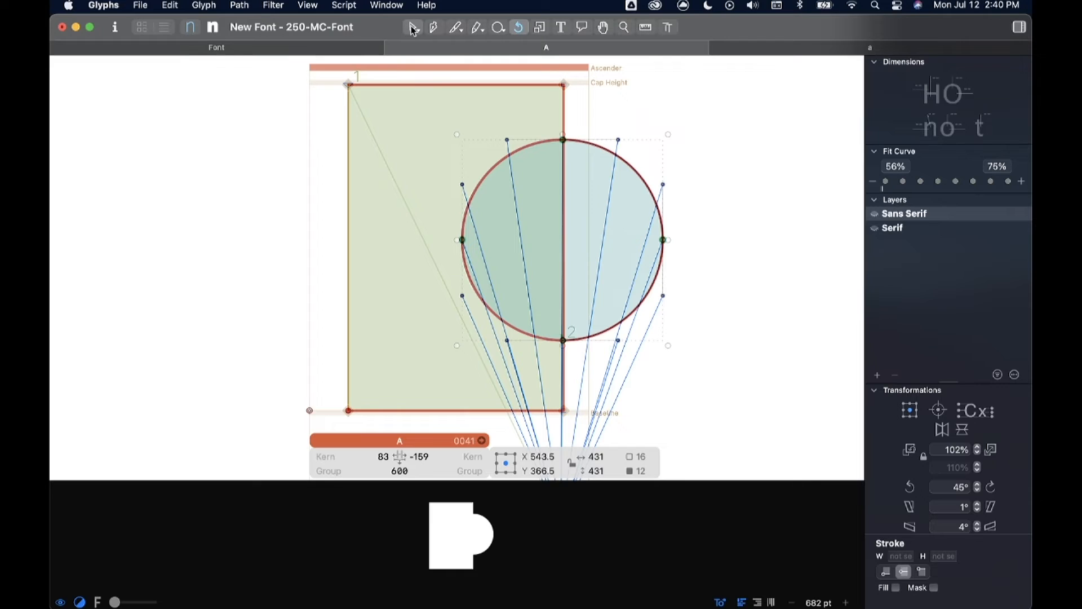
pyautogui.click(413, 29)
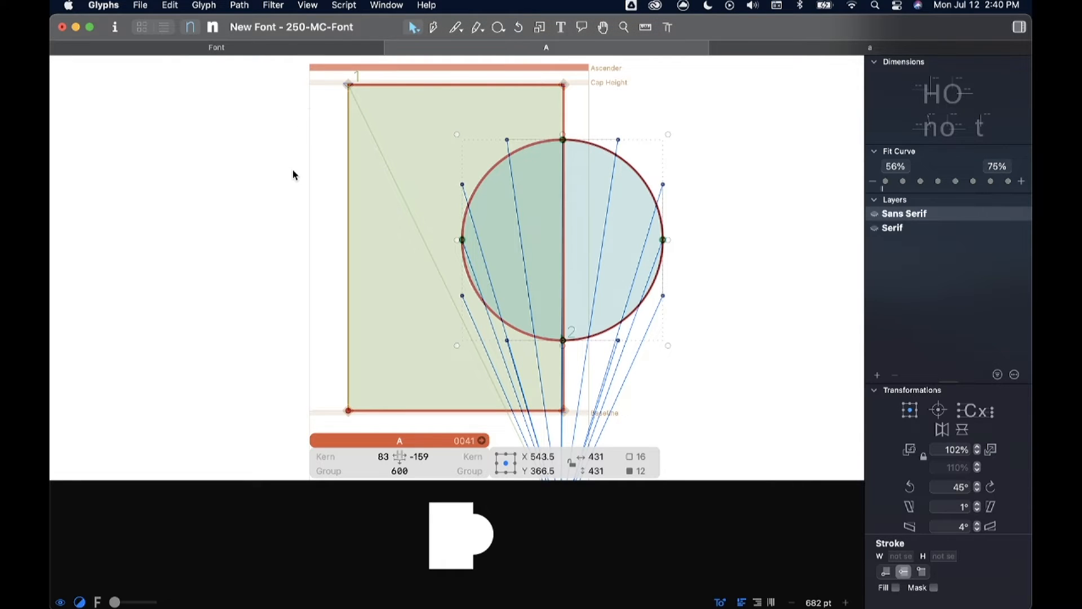
pyautogui.click(197, 228)
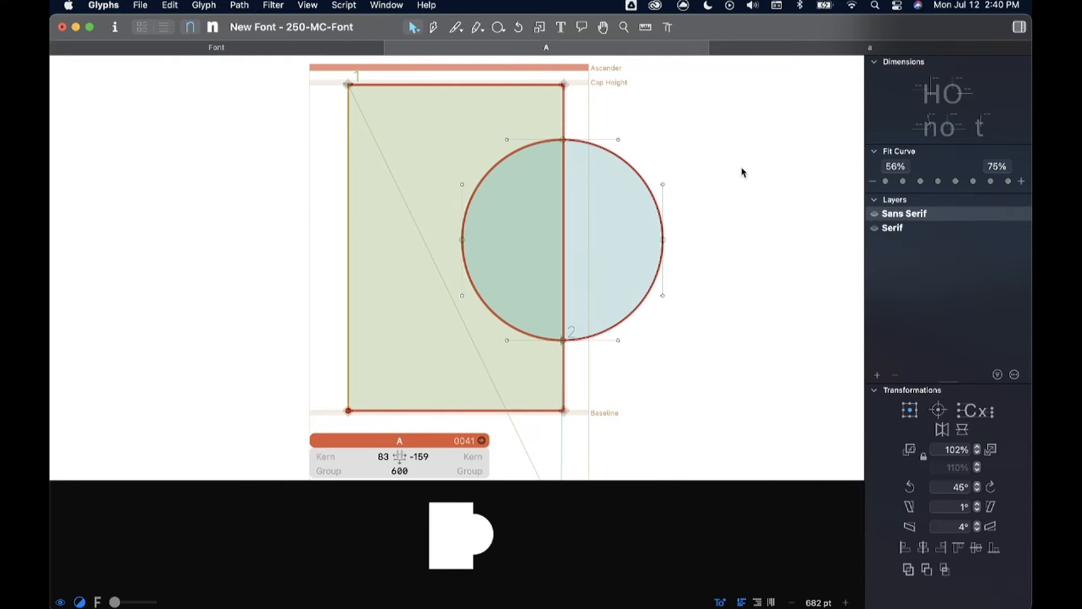
# Step: Compare the corner node at the rectangle's upper right with the curve node on the circle's right side, selecting each up close
pyautogui.scroll(-5, 707, 186)
pyautogui.scroll(4, 708, 186)
pyautogui.hscroll(-5, 673, 195)
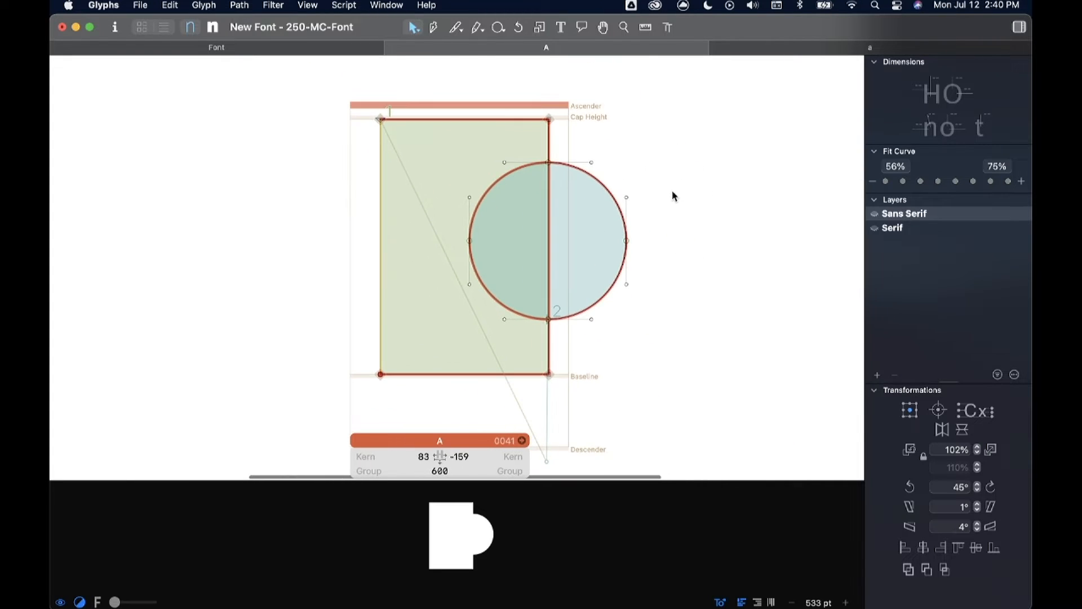
pyautogui.click(663, 228)
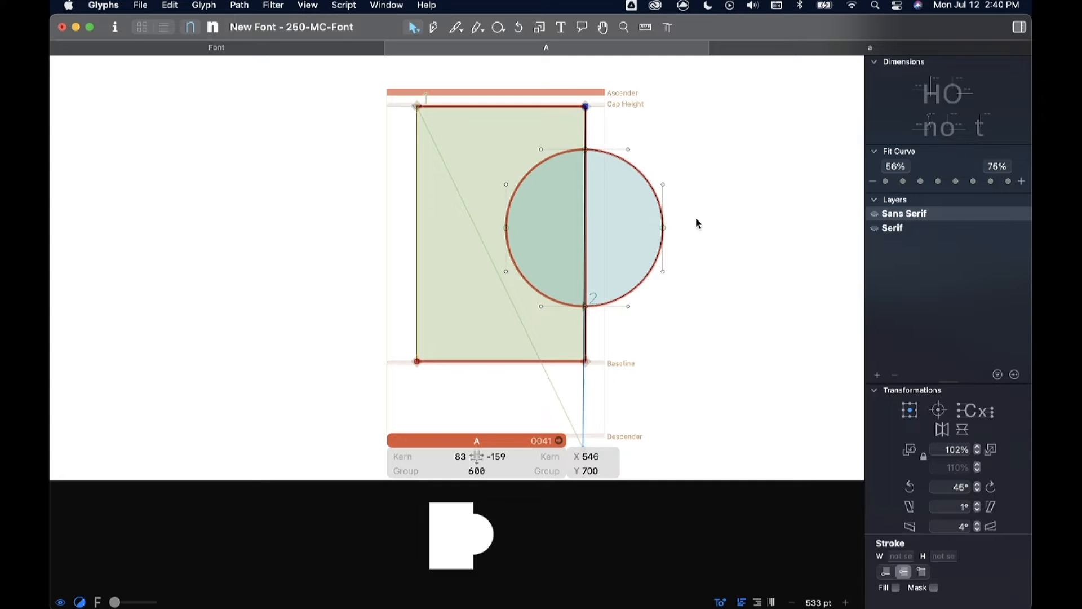
pyautogui.click(646, 245)
pyautogui.moveTo(605, 96); pyautogui.dragTo(564, 129)
pyautogui.click(663, 227)
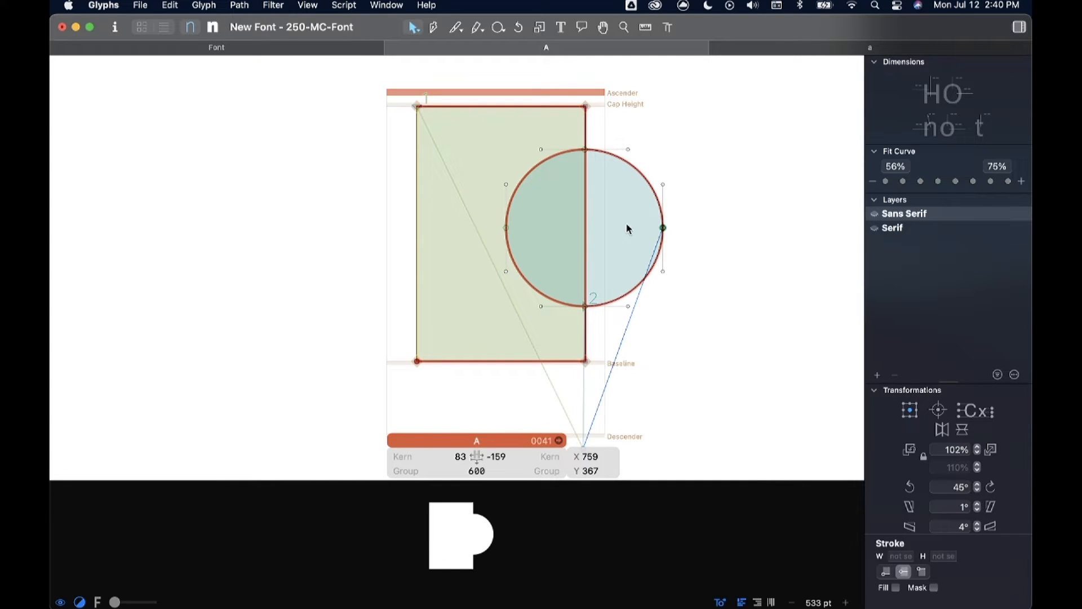
pyautogui.scroll(10, 605, 99)
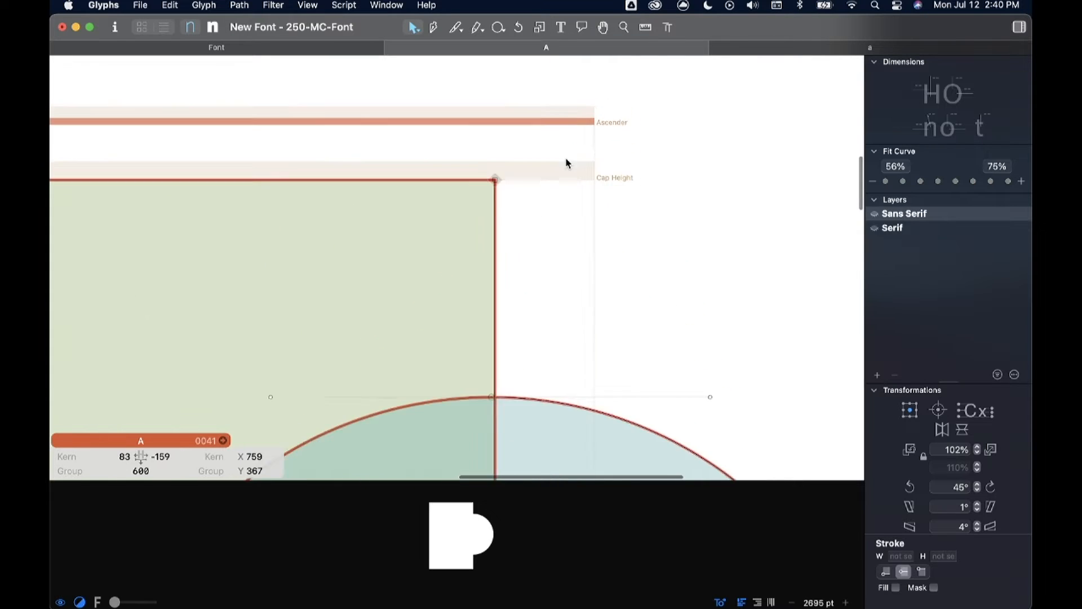
pyautogui.hscroll(-3, 427, 233)
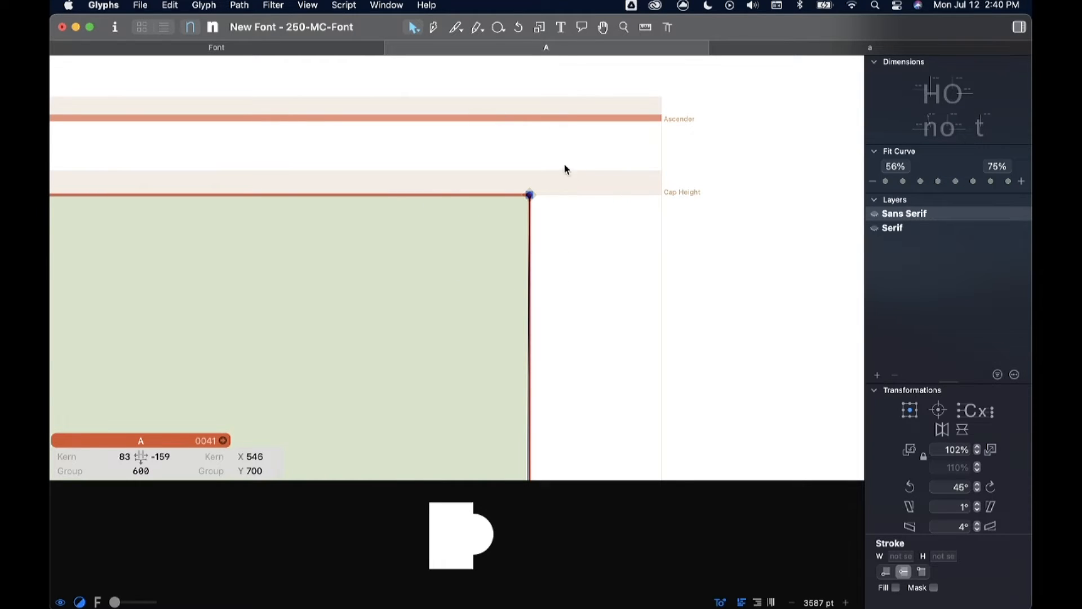
pyautogui.scroll(-10, 565, 169)
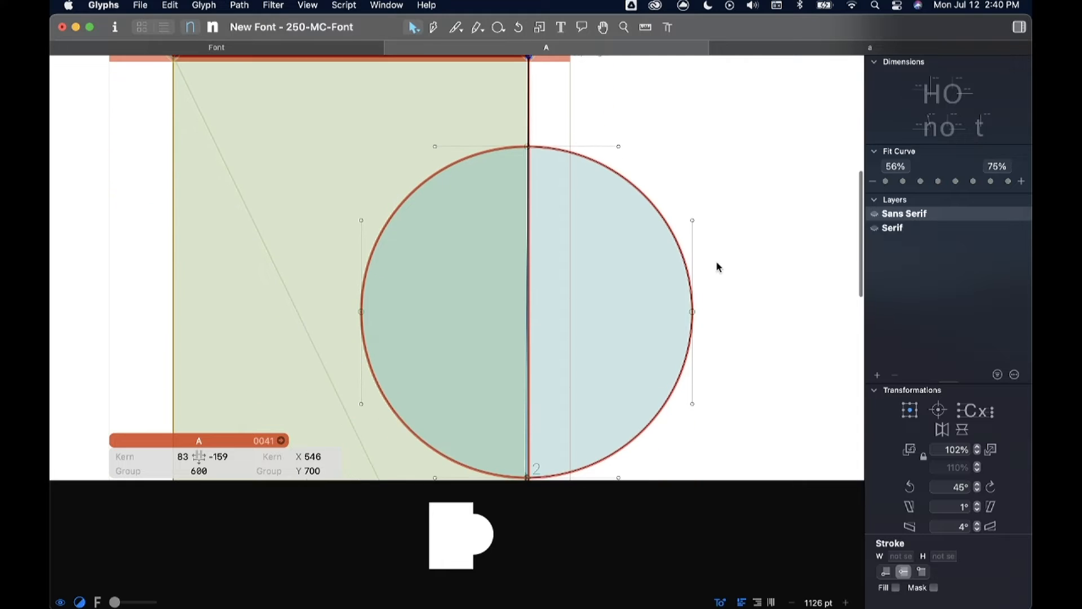
pyautogui.scroll(5, 718, 265)
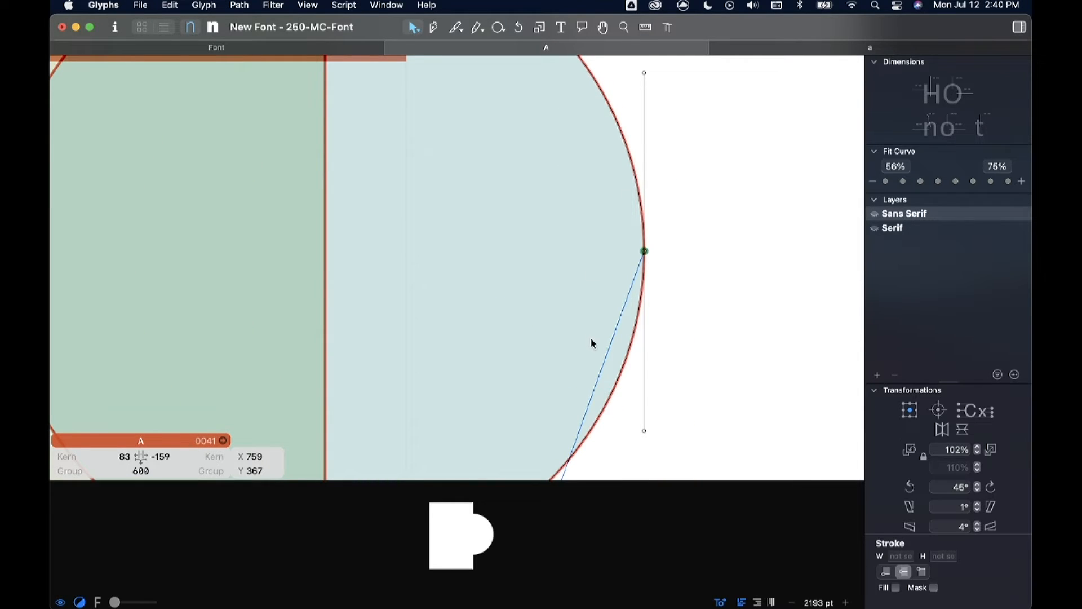
# Step: Try distorting the circle by pulling the curve handles at each of its four nodes, and undo the changes
pyautogui.press('super+minus')
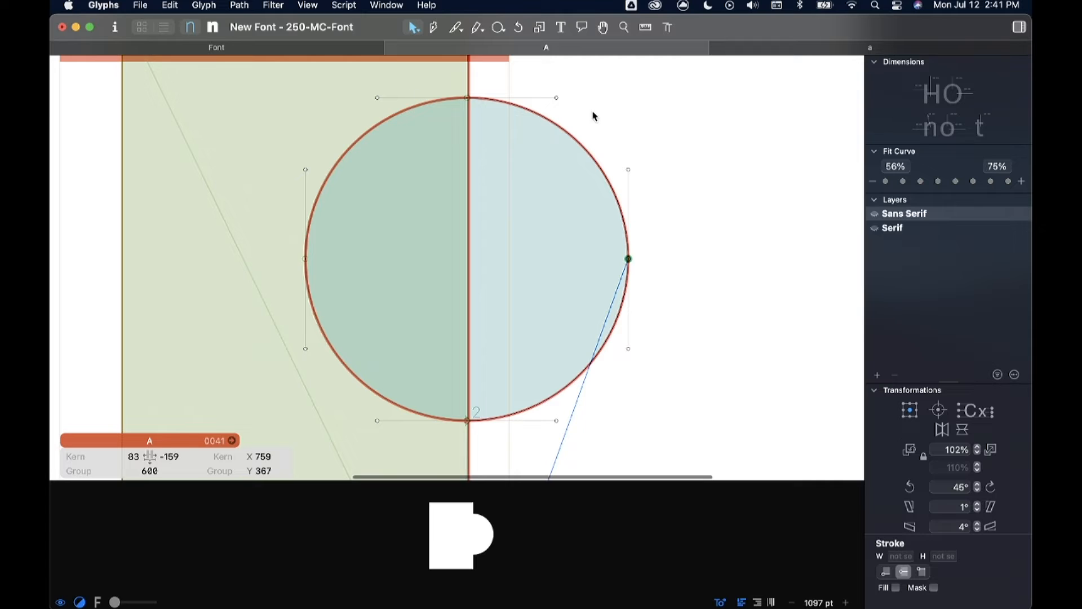
pyautogui.moveTo(557, 98); pyautogui.dragTo(563, 118)
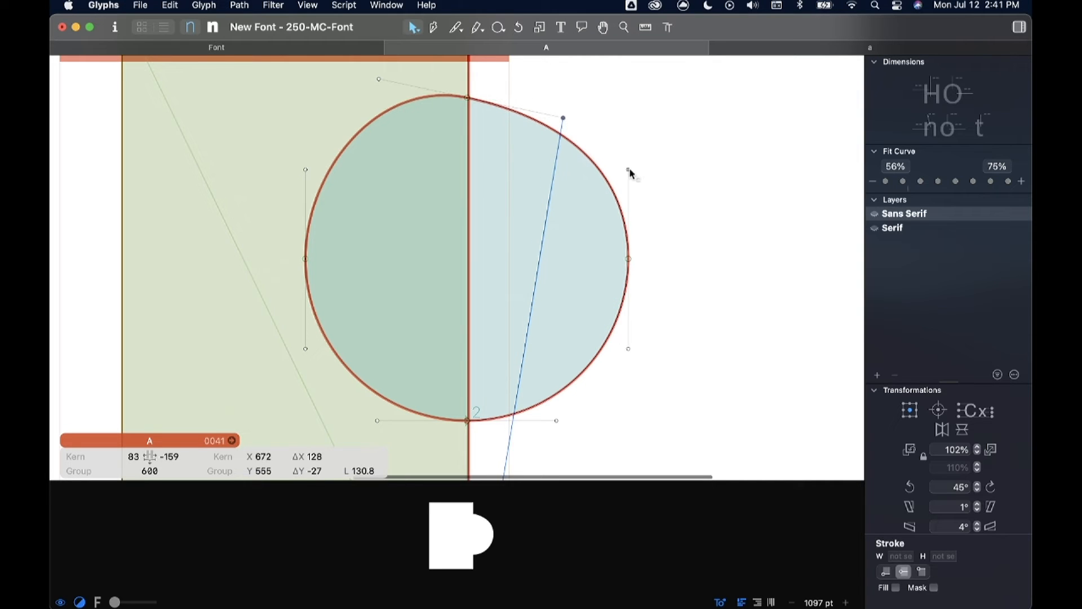
pyautogui.moveTo(629, 172); pyautogui.dragTo(645, 175)
pyautogui.moveTo(556, 421); pyautogui.dragTo(556, 439)
pyautogui.moveTo(307, 169); pyautogui.dragTo(290, 170)
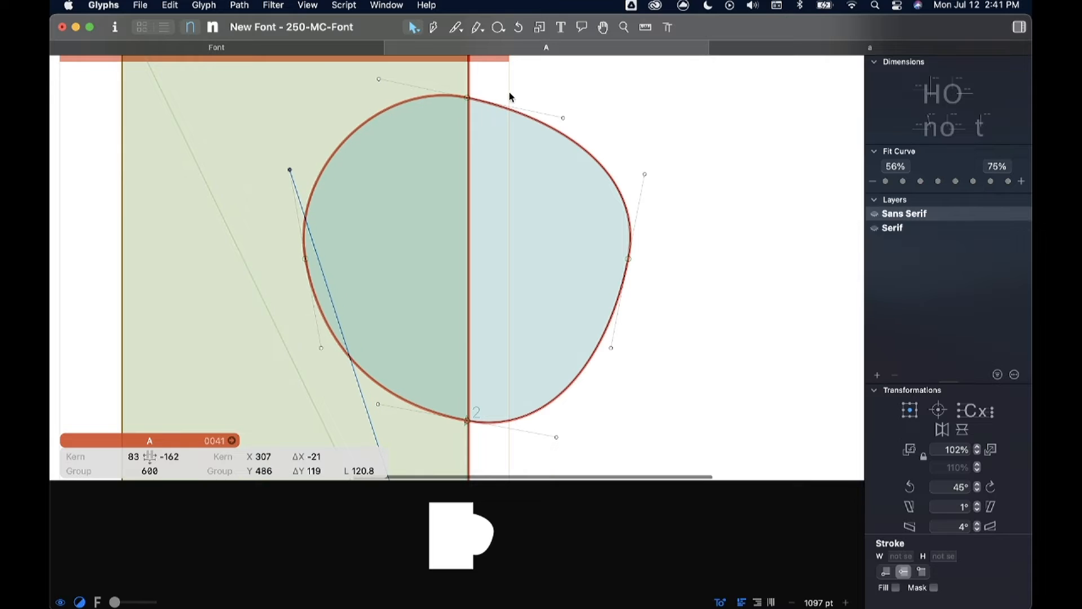
pyautogui.press('super+z')
pyautogui.press('super+z')
pyautogui.press('super+z')
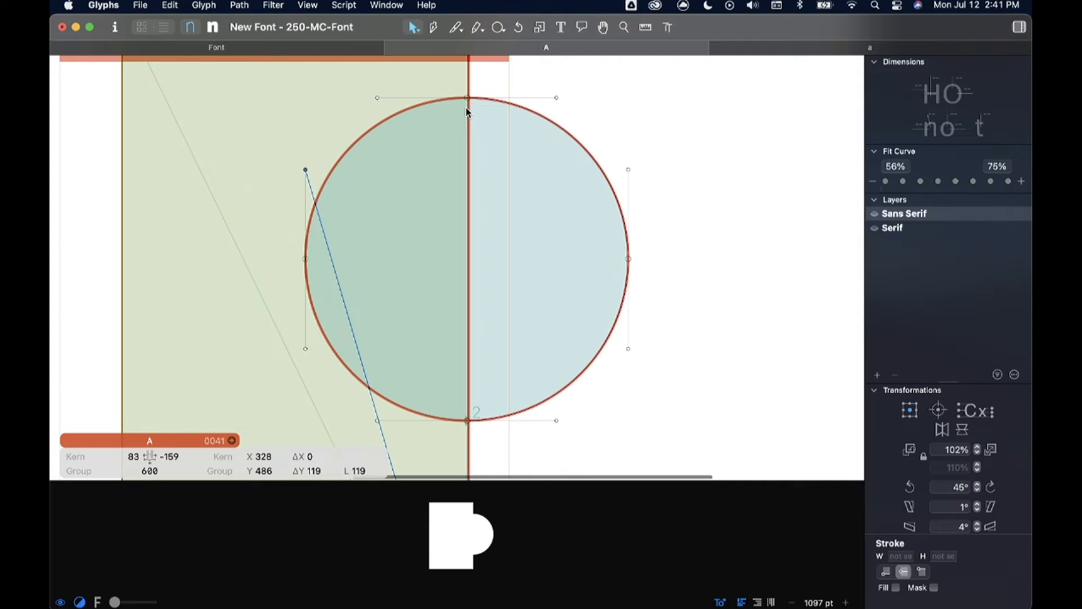
# Step: Move the whole circle inside the rectangle, centred at X 311.5, Y 366.5, and deselect it
pyautogui.press('super+0')
pyautogui.scroll(-3, 626, 121)
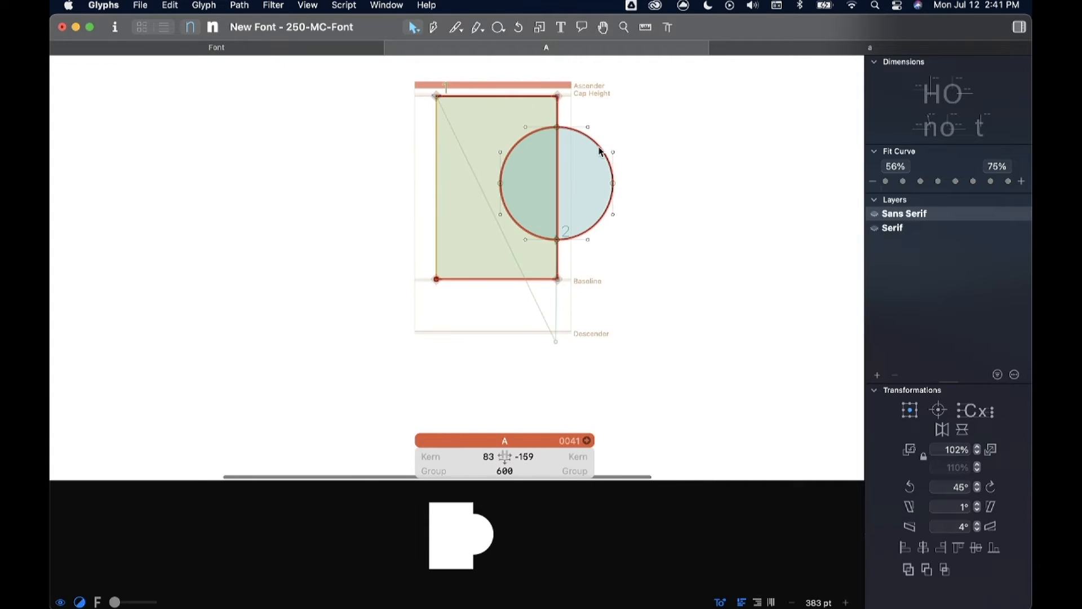
pyautogui.scroll(5, 592, 164)
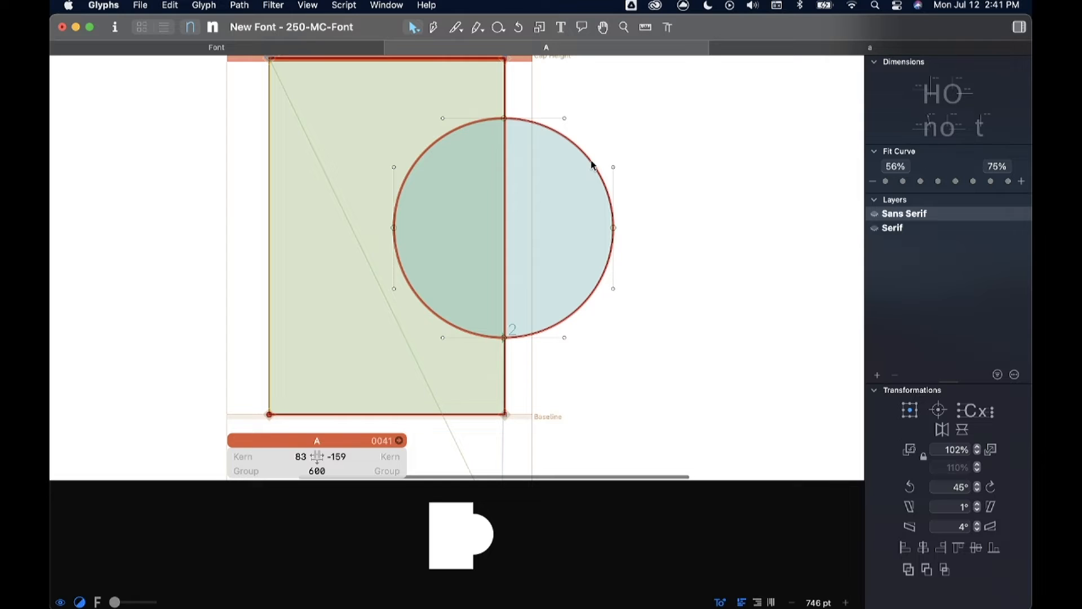
pyautogui.doubleClick(592, 165)
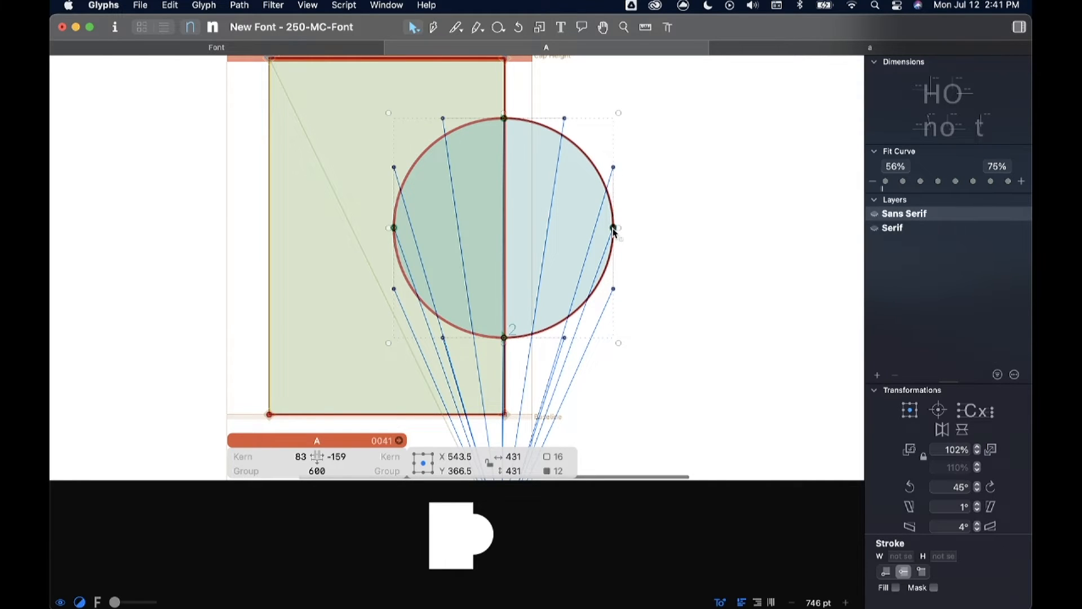
pyautogui.moveTo(615, 231); pyautogui.dragTo(496, 216)
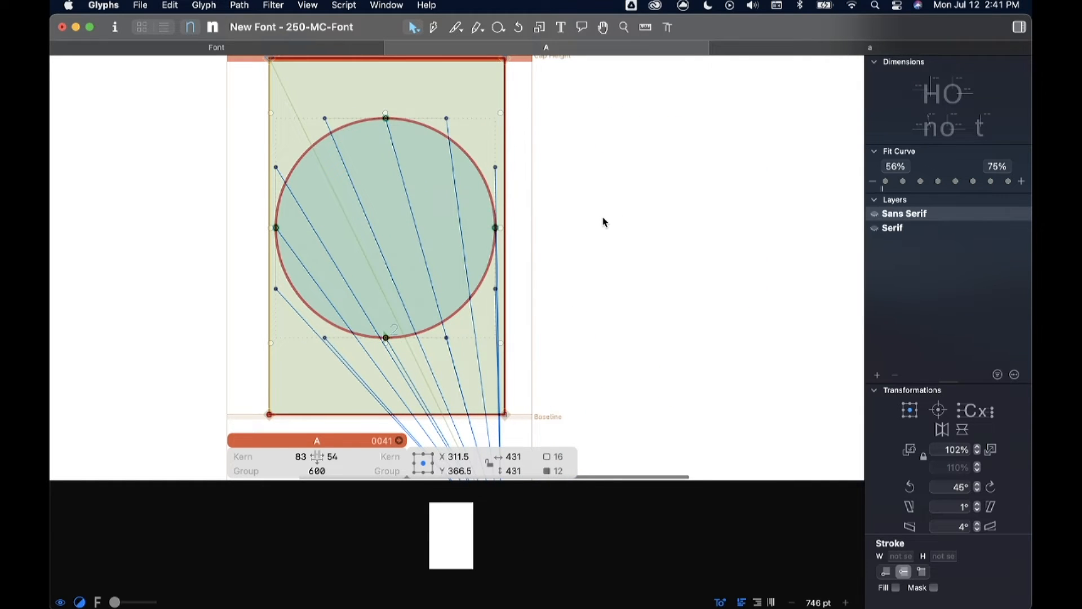
pyautogui.hscroll(-1, 603, 218)
pyautogui.scroll(-4, 603, 218)
pyautogui.hscroll(-1, 607, 218)
pyautogui.click(628, 210)
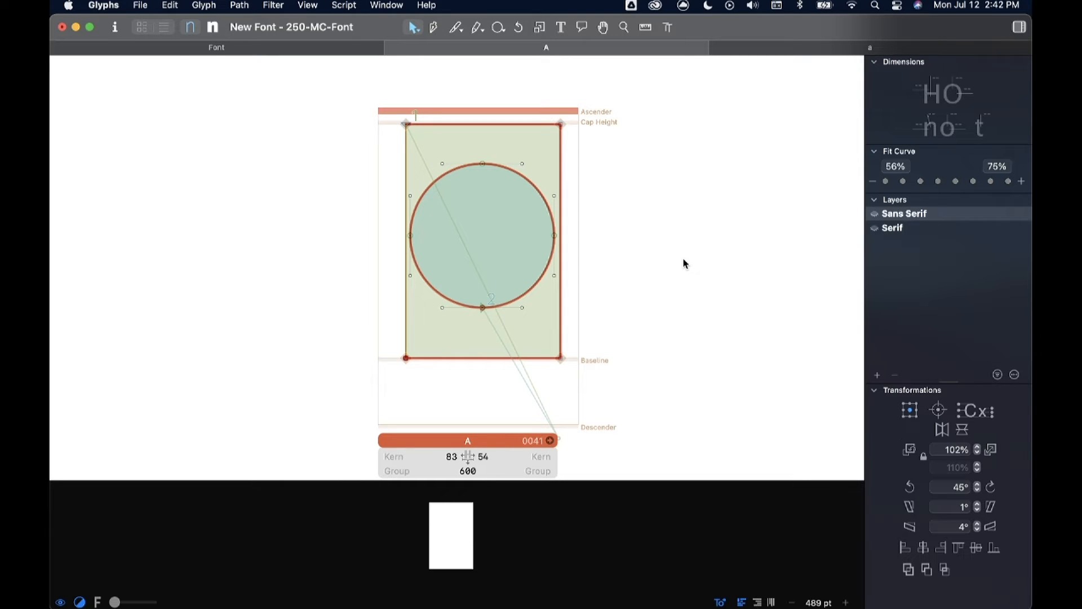
# Step: Select the rectangle and the circle together
pyautogui.press('space')
pyautogui.moveTo(355, 83); pyautogui.dragTo(646, 410)
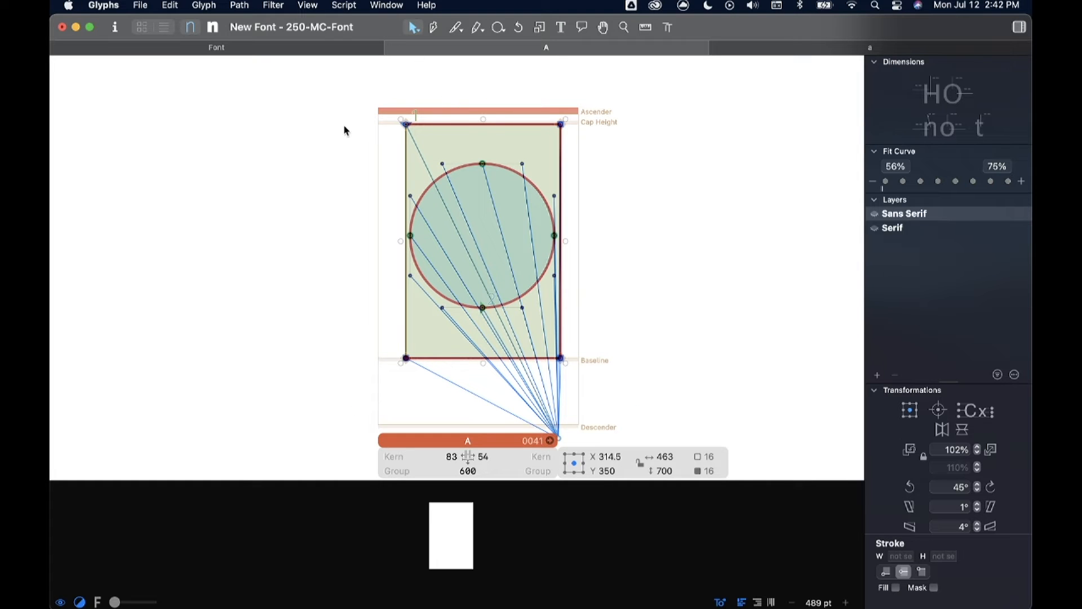
pyautogui.click(241, 7)
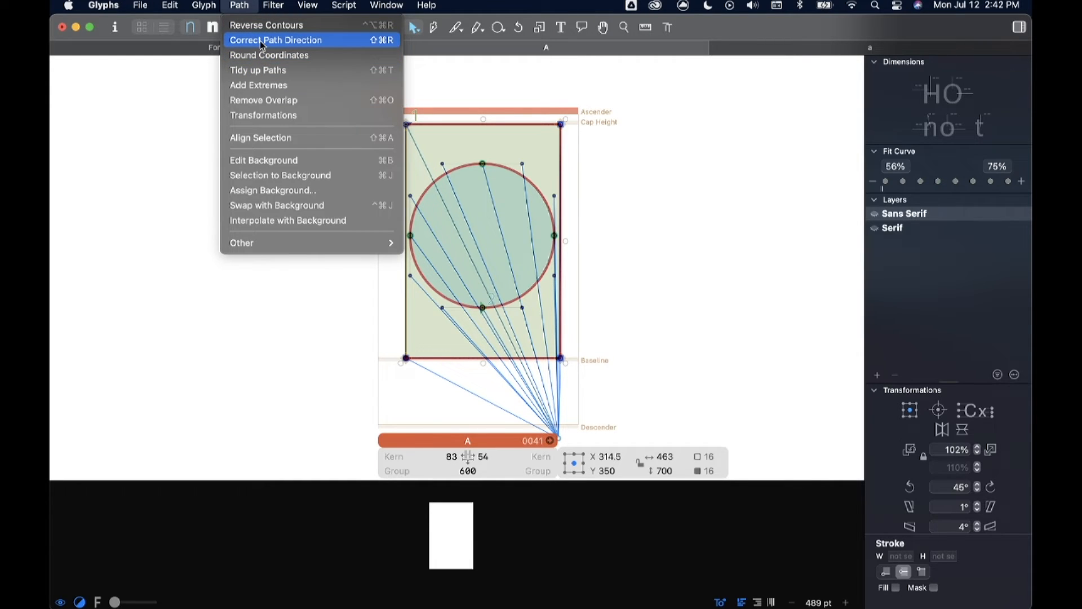
pyautogui.click(374, 324)
pyautogui.scroll(3, 418, 139)
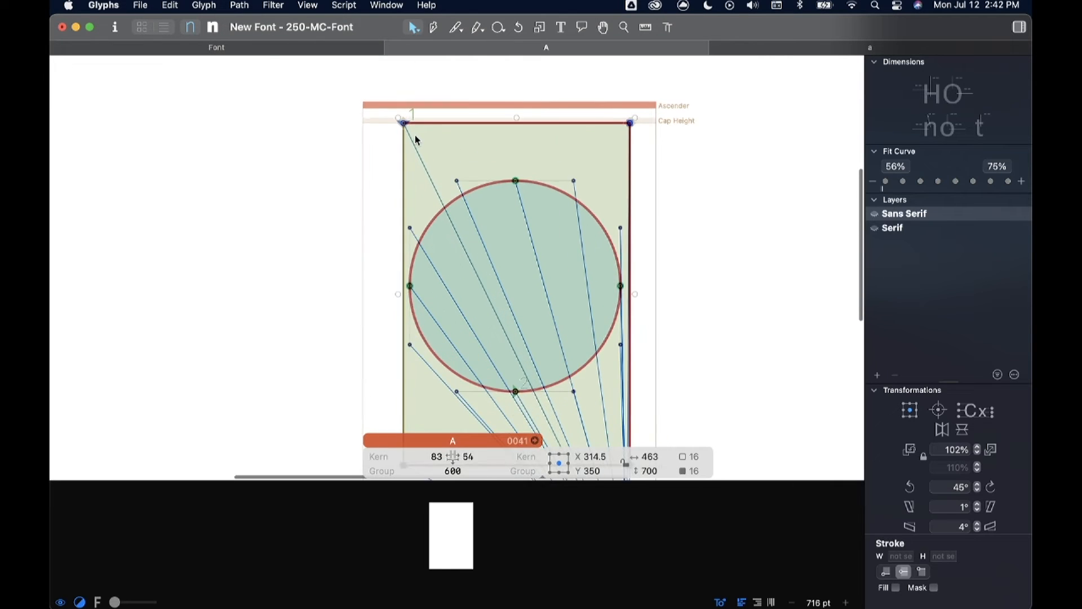
# Step: Correct the path direction of the selected rectangle and circle so the circle becomes a counter, and deselect both shapes
pyautogui.scroll(3, 417, 139)
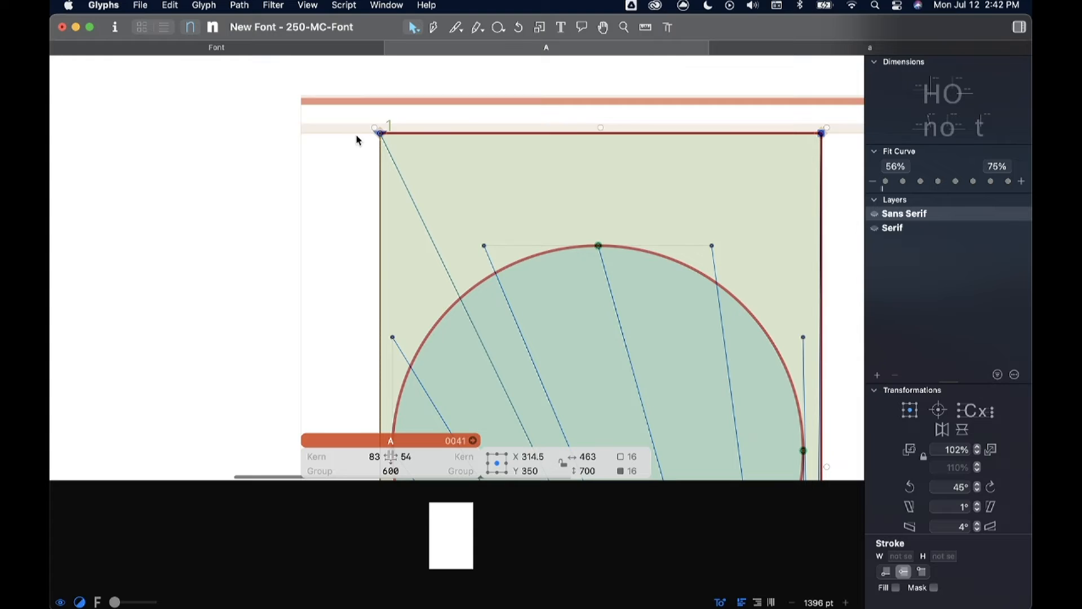
pyautogui.scroll(-10, 367, 150)
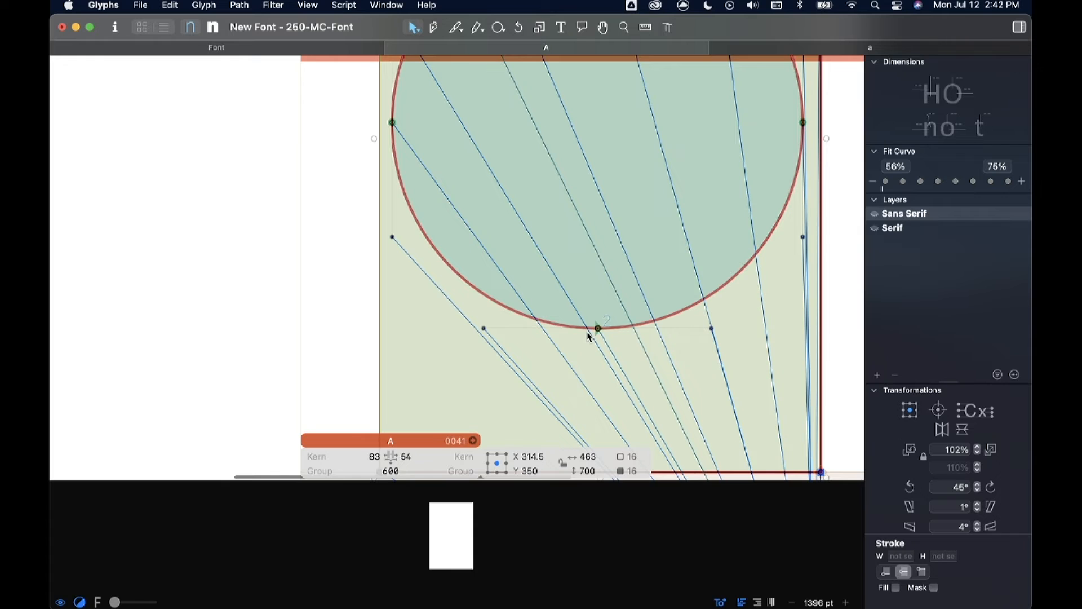
pyautogui.scroll(-5, 586, 331)
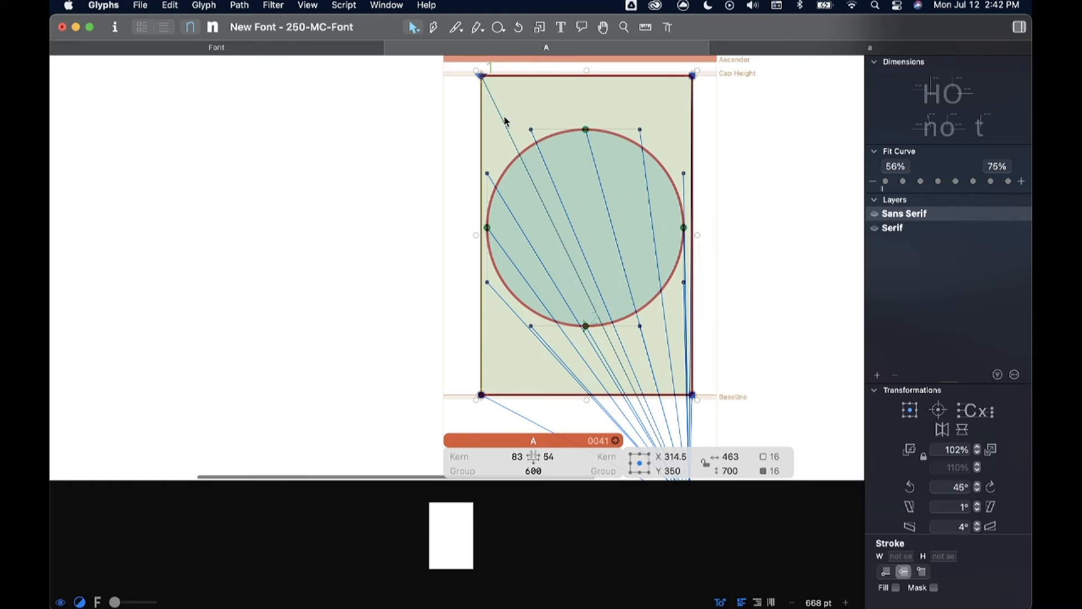
pyautogui.moveTo(436, 67); pyautogui.dragTo(740, 424)
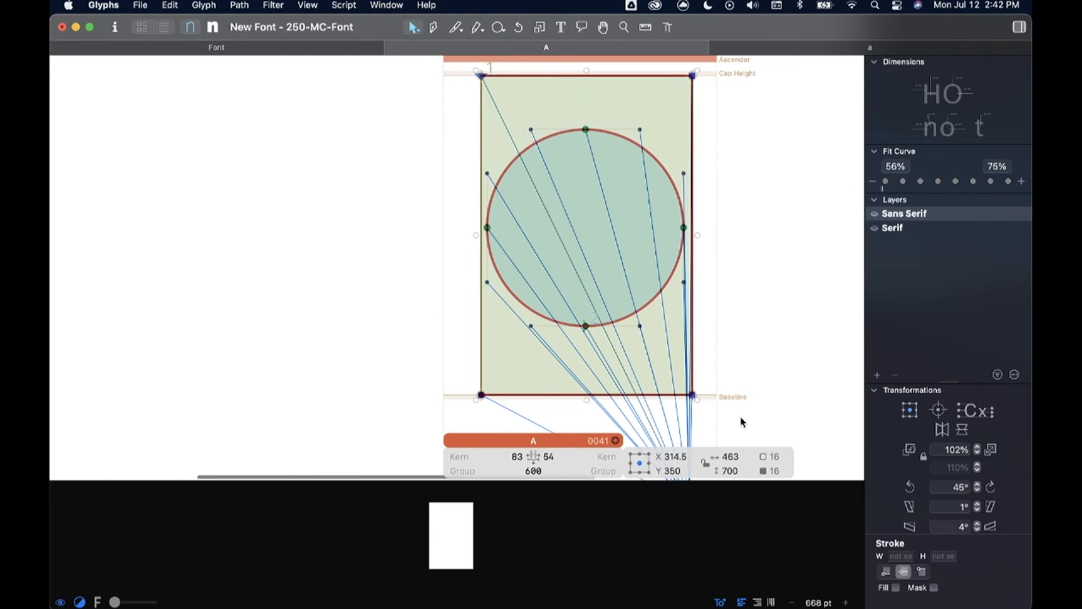
pyautogui.click(239, 5)
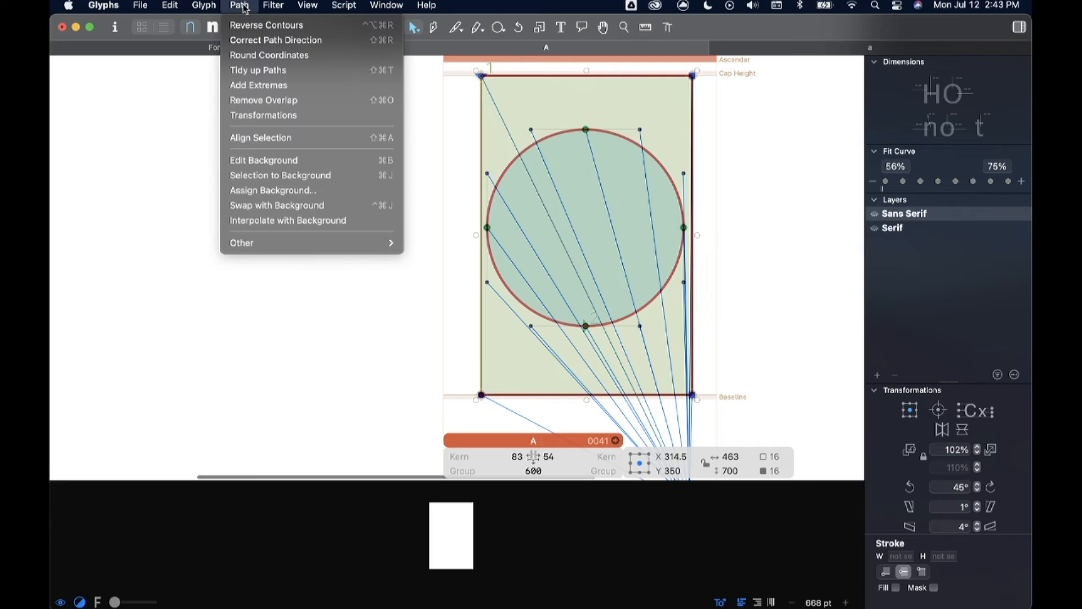
pyautogui.click(261, 40)
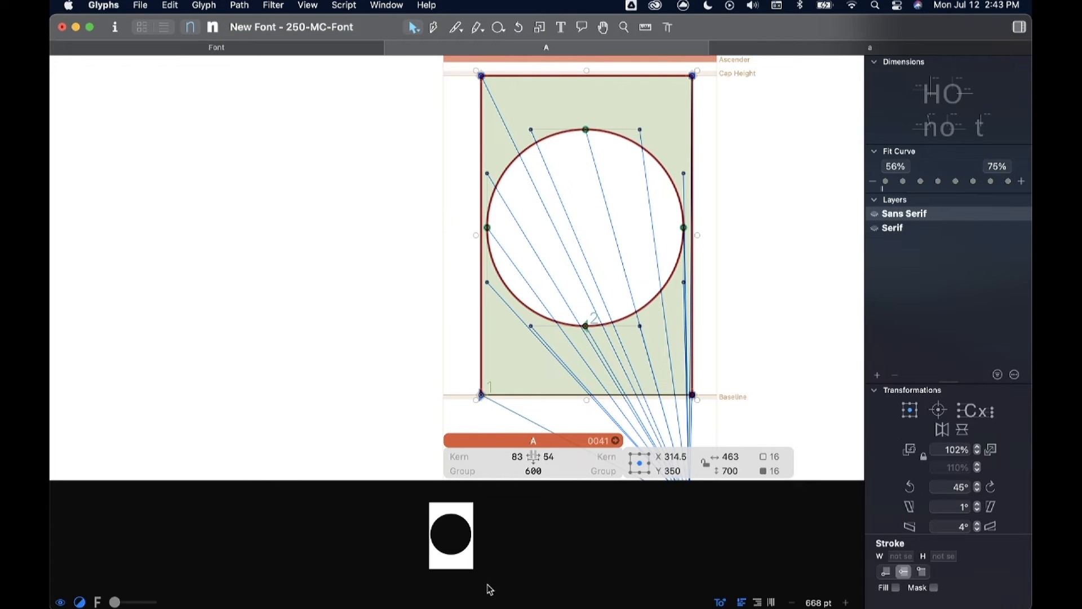
pyautogui.click(393, 242)
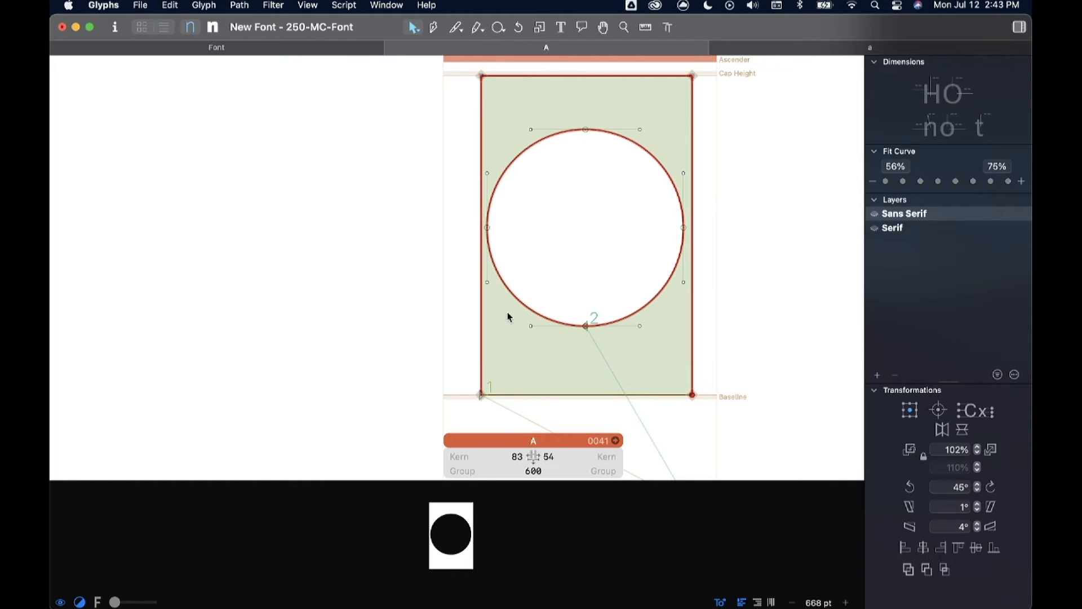
# Step: Preview the filled glyph without its nodes and handles
pyautogui.hscroll(5, 391, 304)
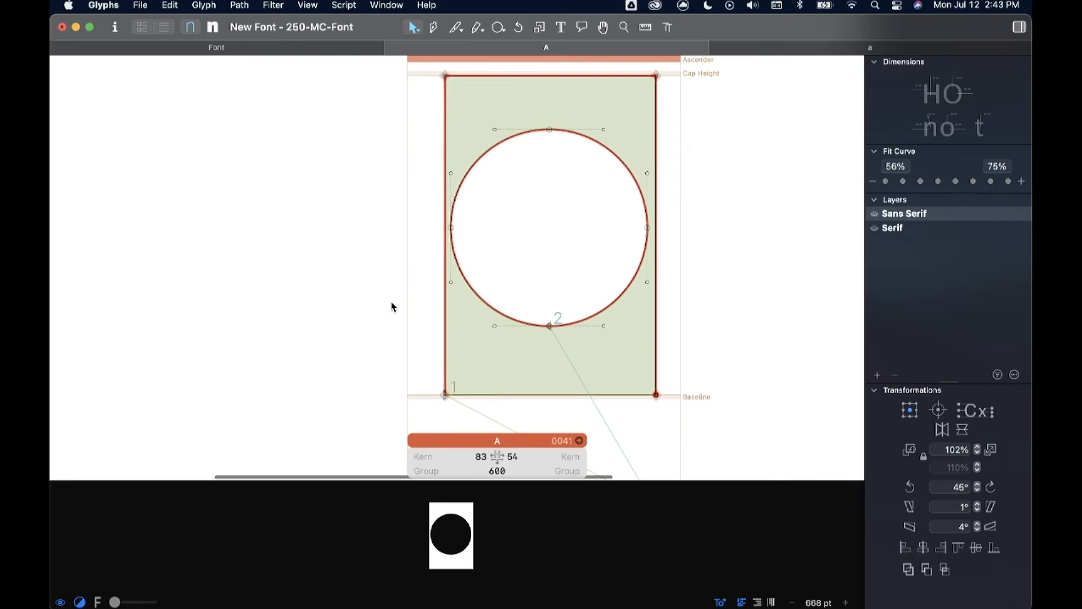
pyautogui.press('space')
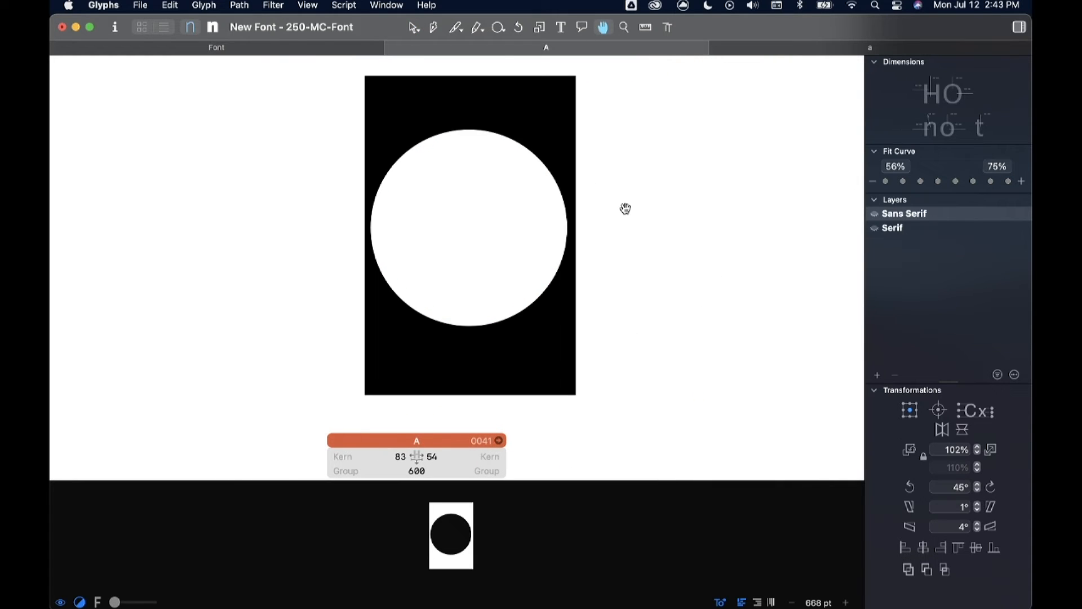
pyautogui.scroll(-3, 625, 208)
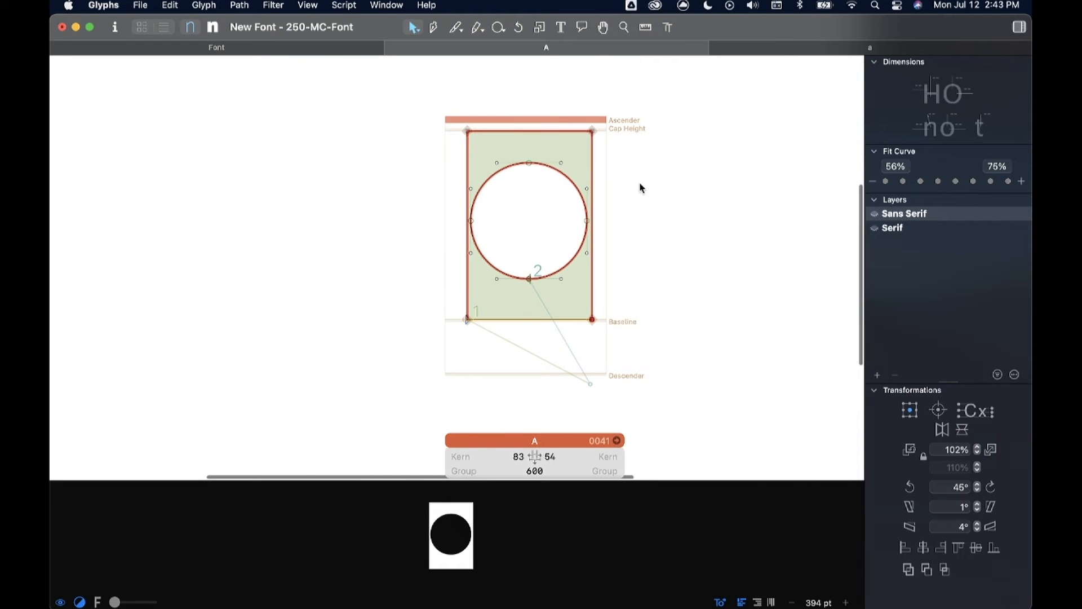
# Step: Start a freeform Pen path inside the circle's upper half with a curve node at about X 303, Y 463
pyautogui.scroll(3, 606, 172)
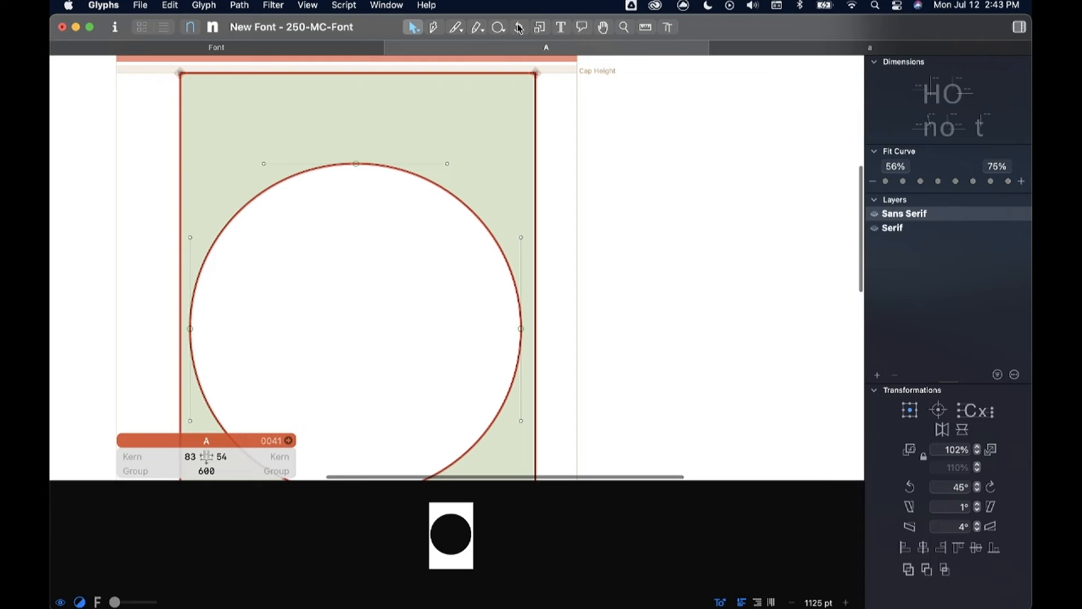
pyautogui.click(478, 28)
pyautogui.hscroll(2, 605, 146)
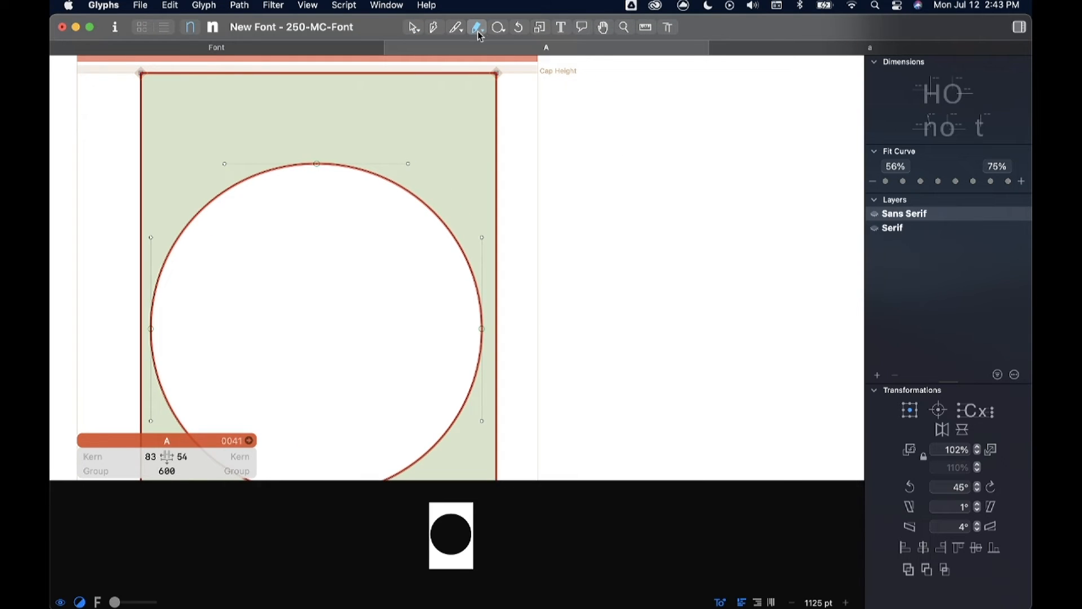
pyautogui.click(434, 28)
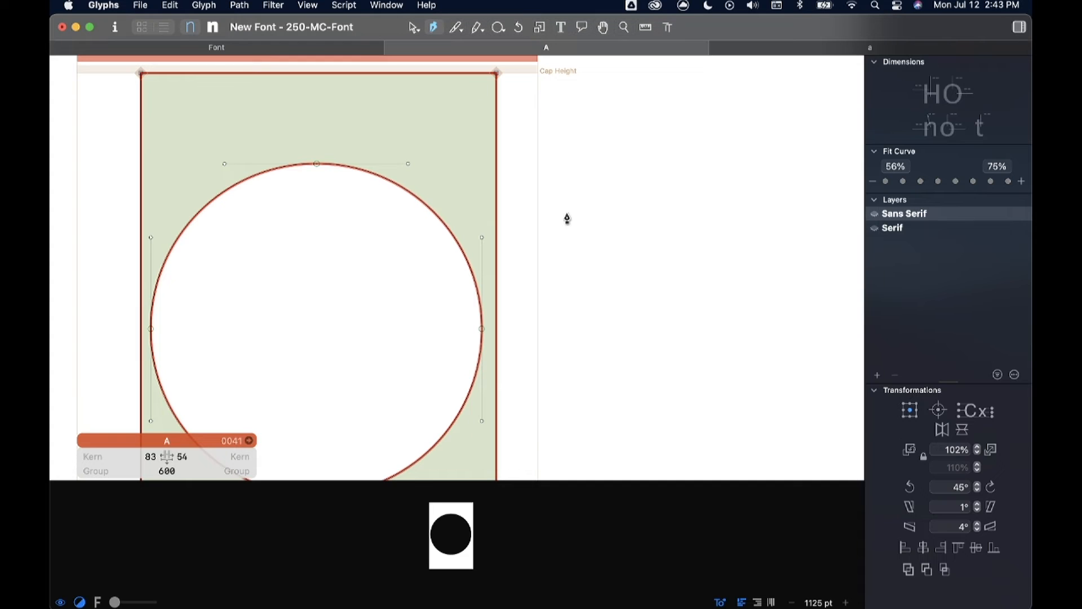
pyautogui.hscroll(2, 609, 215)
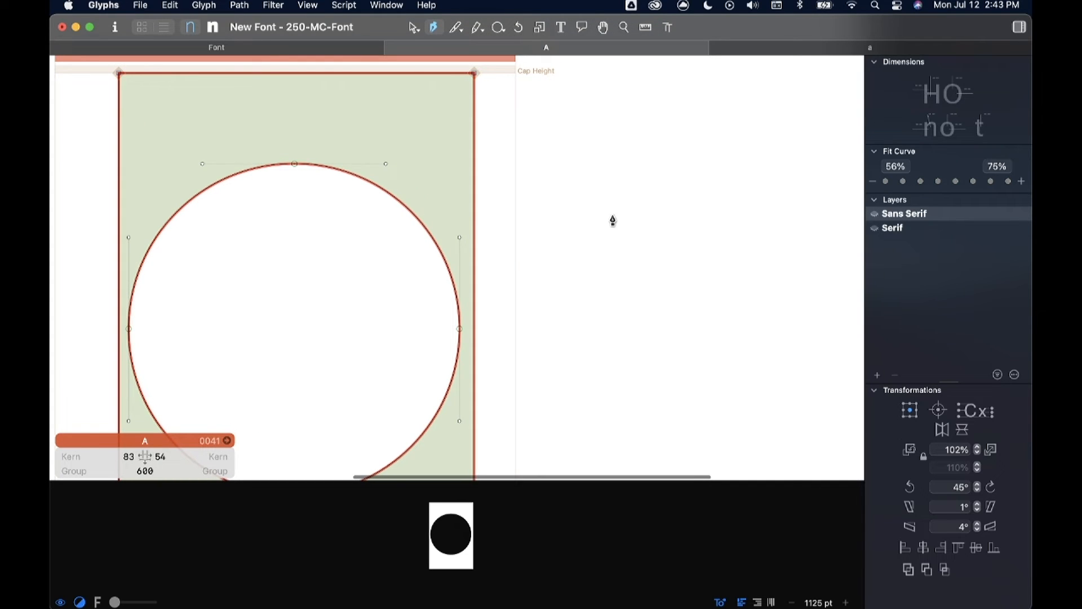
pyautogui.scroll(-3, 615, 220)
pyautogui.hscroll(-2, 620, 219)
pyautogui.hscroll(-6, 622, 217)
pyautogui.scroll(-1, 623, 217)
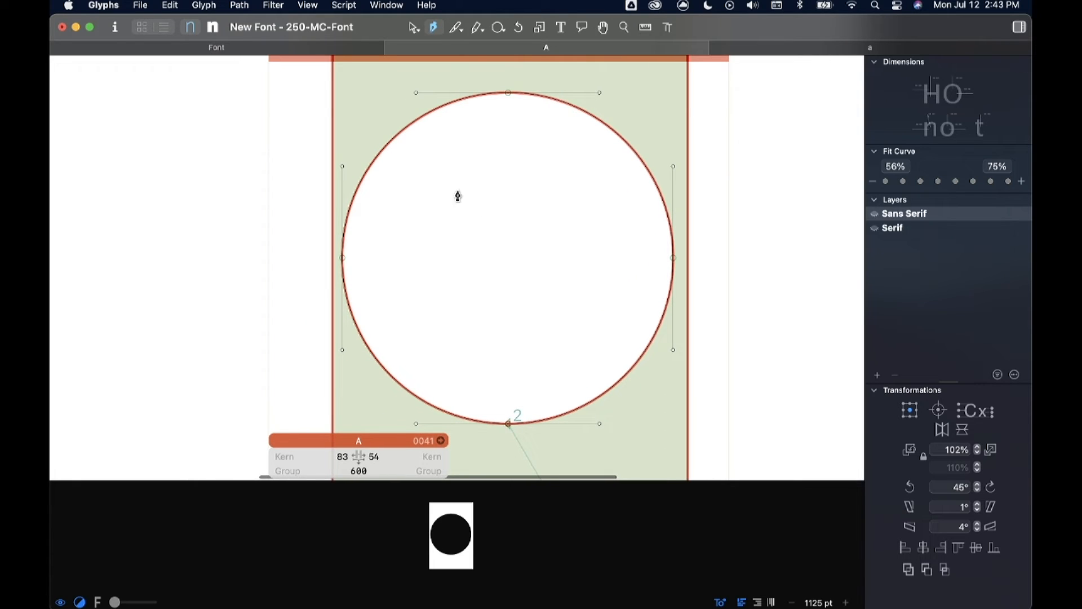
pyautogui.scroll(-1, 526, 188)
pyautogui.hscroll(-1, 526, 188)
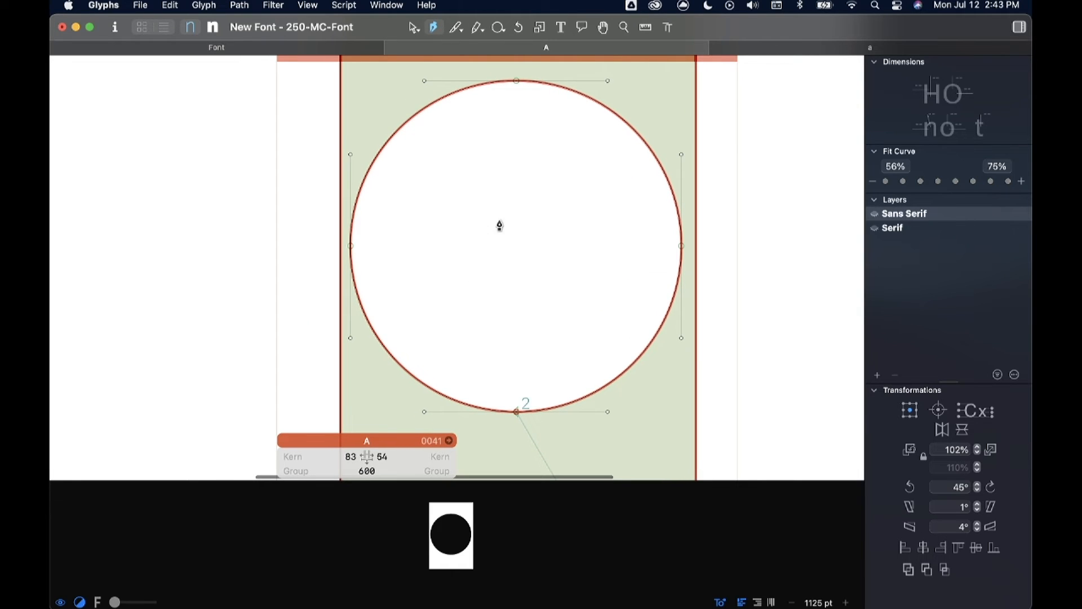
pyautogui.moveTo(509, 173); pyautogui.dragTo(553, 152)
pyautogui.scroll(-2, 553, 184)
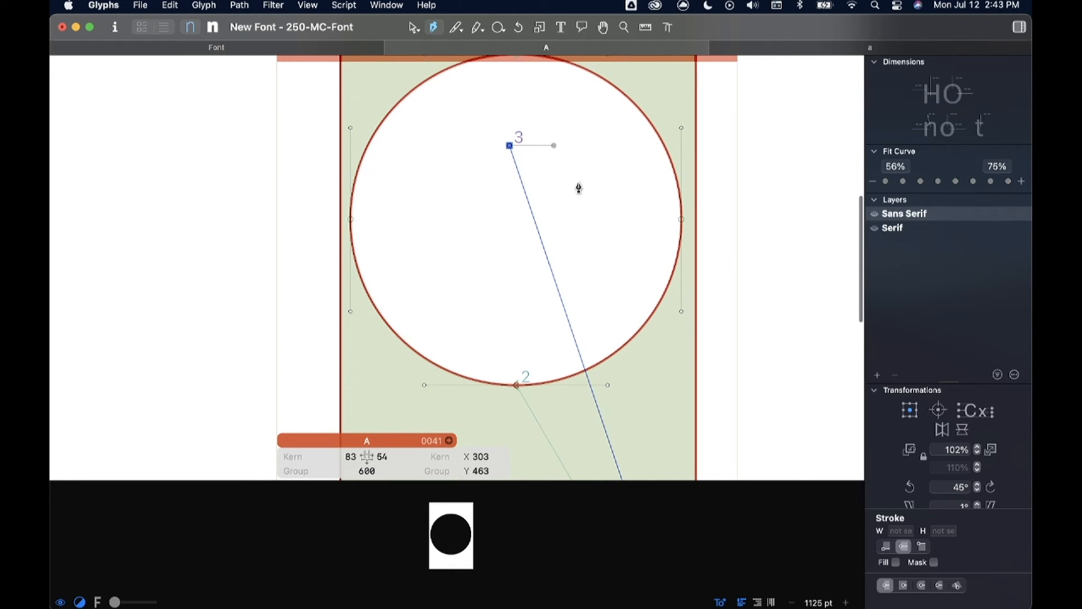
# Step: Continue the Pen path clockwise through curve nodes, including one at about X 312, Y 342, and close it at its starting node
pyautogui.moveTo(573, 204); pyautogui.dragTo(574, 236)
pyautogui.click(516, 238)
pyautogui.moveTo(512, 246); pyautogui.dragTo(495, 241)
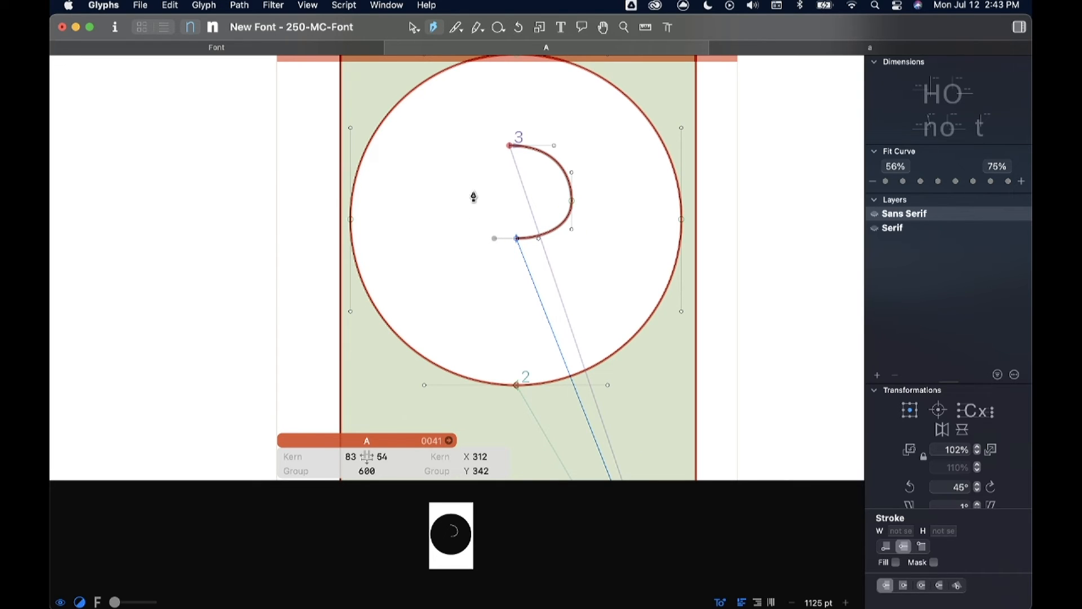
pyautogui.moveTo(471, 192); pyautogui.dragTo(470, 161)
pyautogui.moveTo(460, 111); pyautogui.dragTo(415, 132)
pyautogui.moveTo(502, 123); pyautogui.dragTo(496, 164)
# Step: Make the path's starting node smooth, and pull the neighbouring upper node's handle to about X 324, Y 504
pyautogui.press('v')
pyautogui.scroll(5, 506, 148)
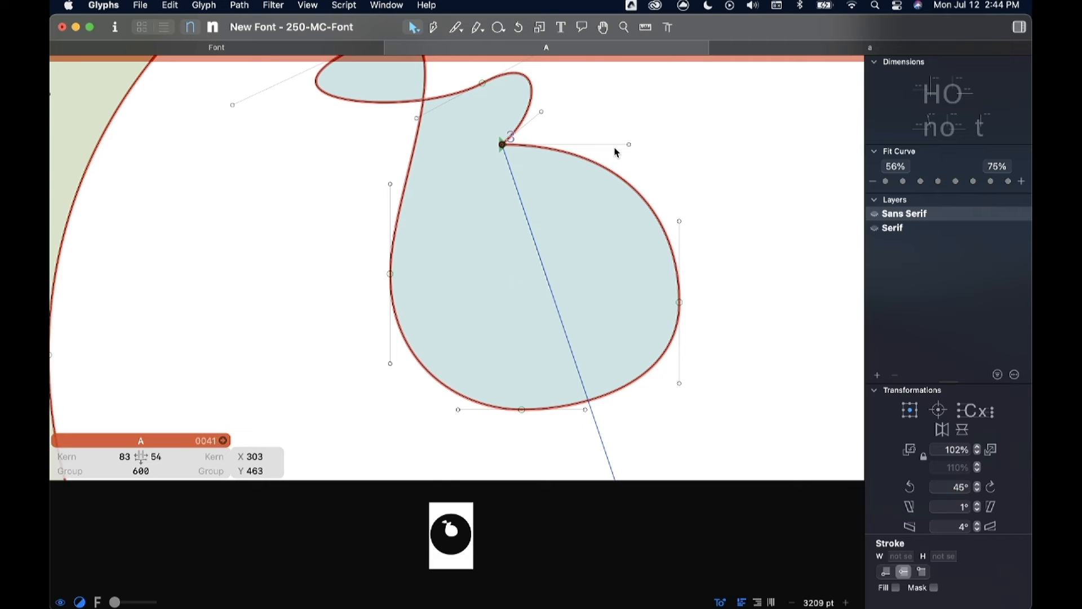
pyautogui.moveTo(629, 144); pyautogui.dragTo(629, 149)
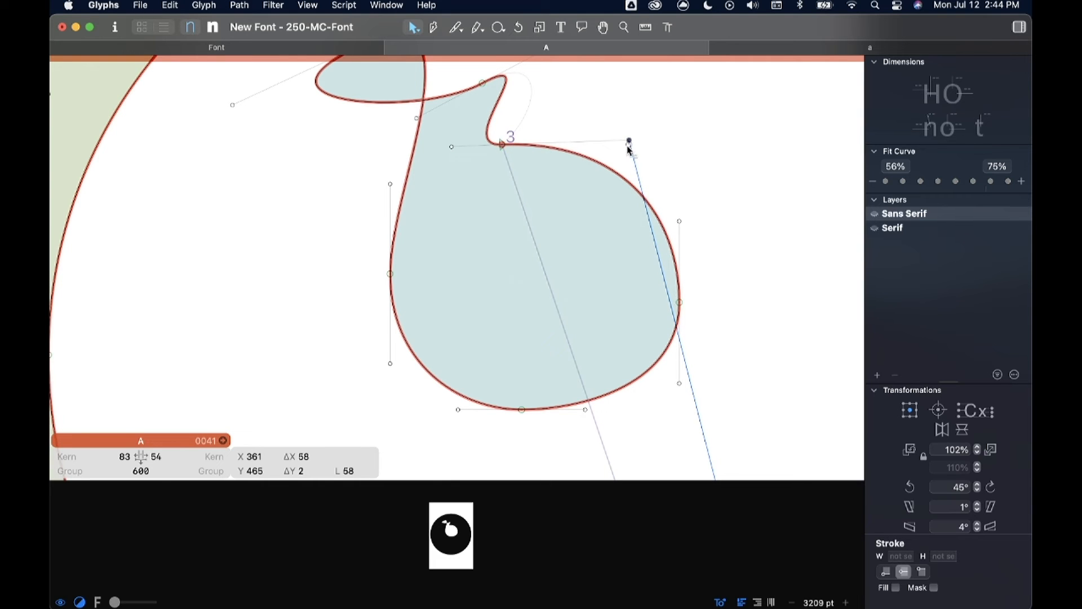
pyautogui.moveTo(502, 144); pyautogui.dragTo(567, 114)
pyautogui.scroll(-5, 564, 134)
pyautogui.scroll(1, 530, 115)
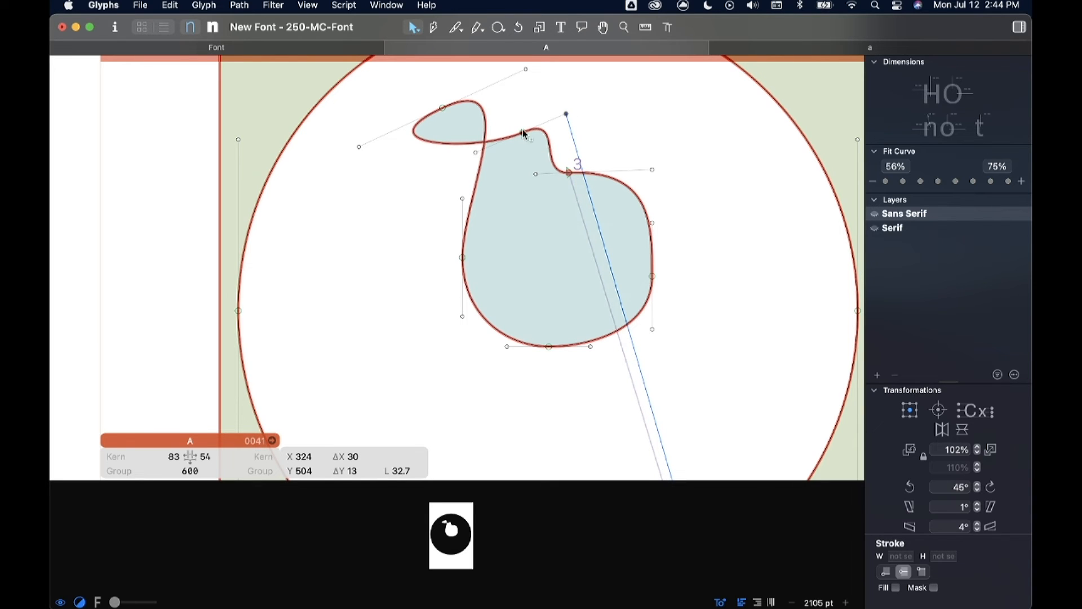
pyautogui.scroll(5, 529, 139)
pyautogui.click(513, 141)
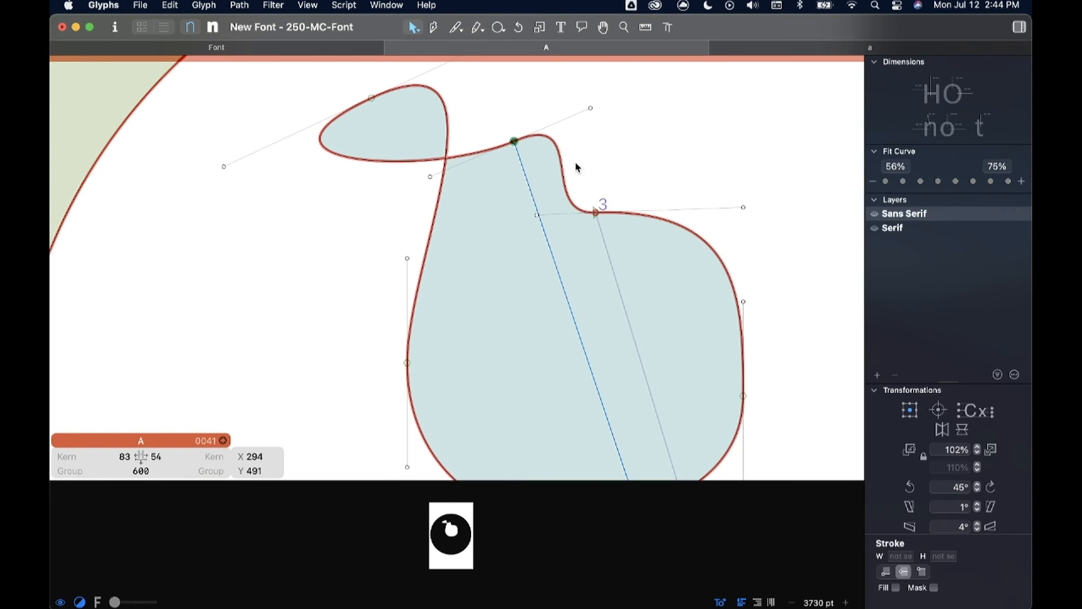
# Step: Reshape the freeform path by raising its right node, shifting its bottom node right and moving its left node to X 255, Y 347
pyautogui.scroll(-5, 576, 163)
pyautogui.scroll(3, 663, 278)
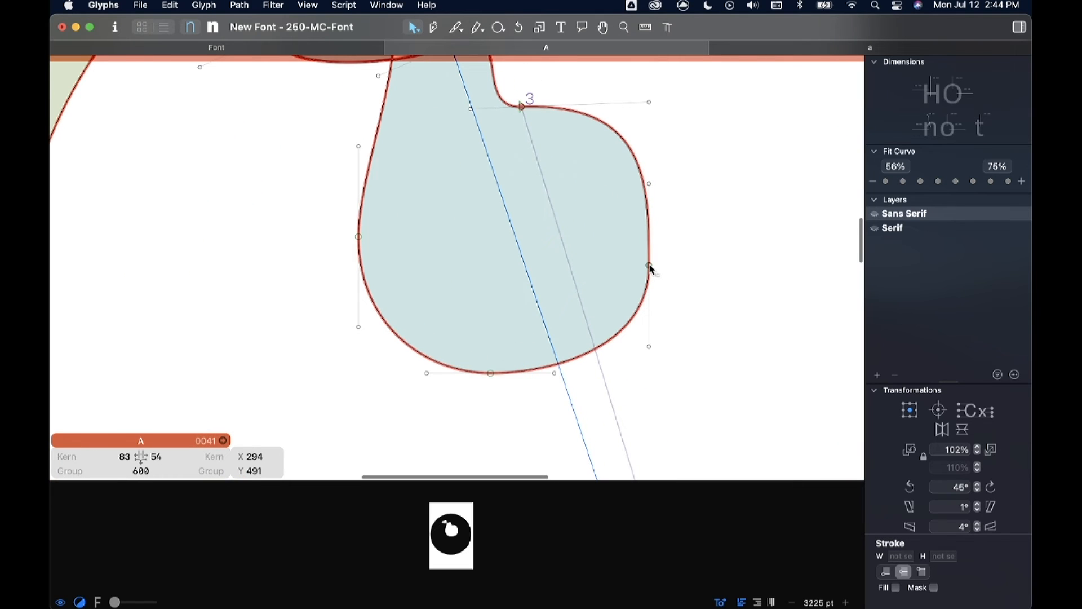
pyautogui.click(649, 266)
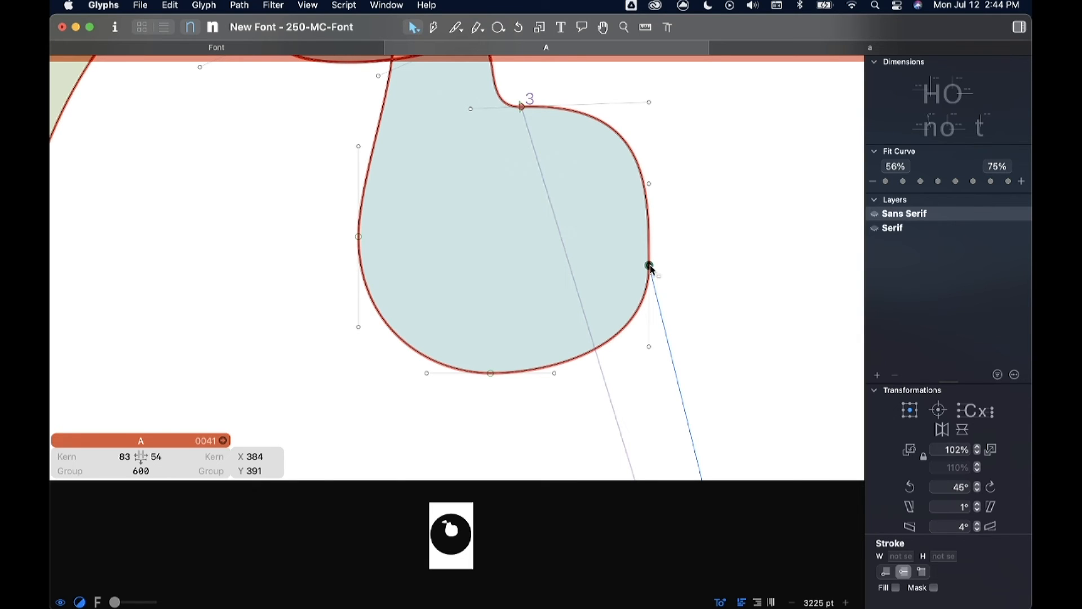
pyautogui.moveTo(650, 266); pyautogui.dragTo(649, 242)
pyautogui.moveTo(649, 161); pyautogui.dragTo(649, 186)
pyautogui.moveTo(491, 373); pyautogui.dragTo(516, 376)
pyautogui.moveTo(361, 239); pyautogui.dragTo(366, 362)
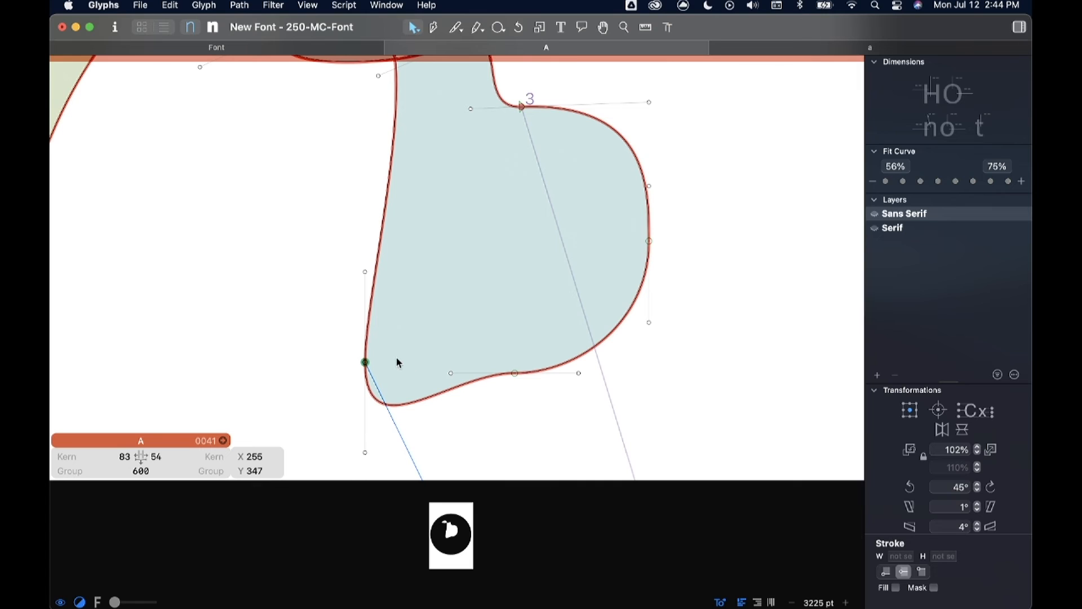
# Step: Convert the lower-left node to a corner, swing its lower handle towards the bottom edge, and move the node to X 267, Y 343
pyautogui.scroll(-3, 394, 338)
pyautogui.hscroll(-2, 395, 339)
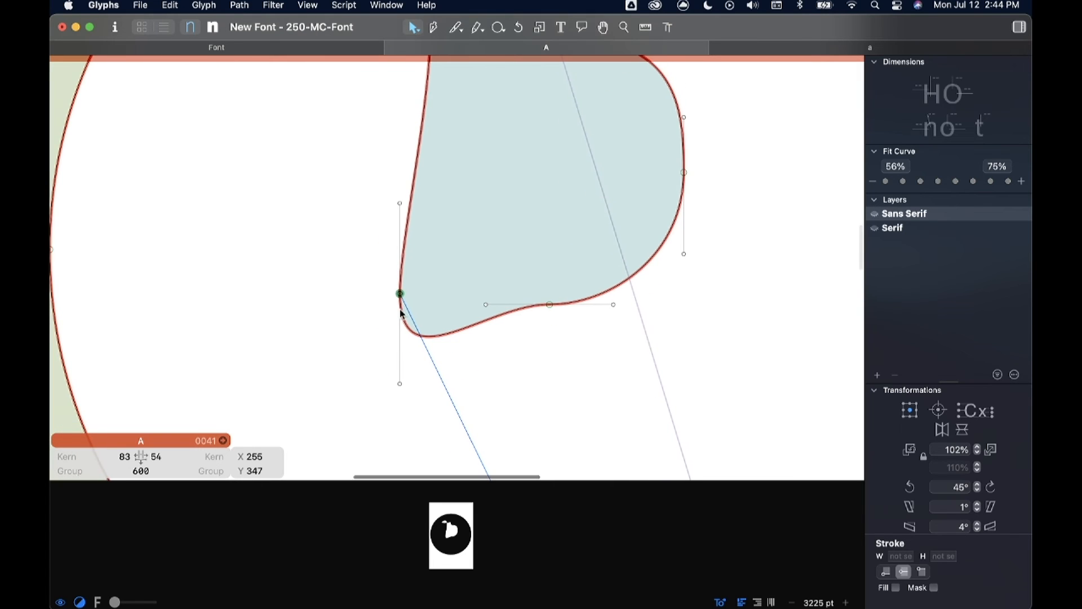
pyautogui.doubleClick(399, 294)
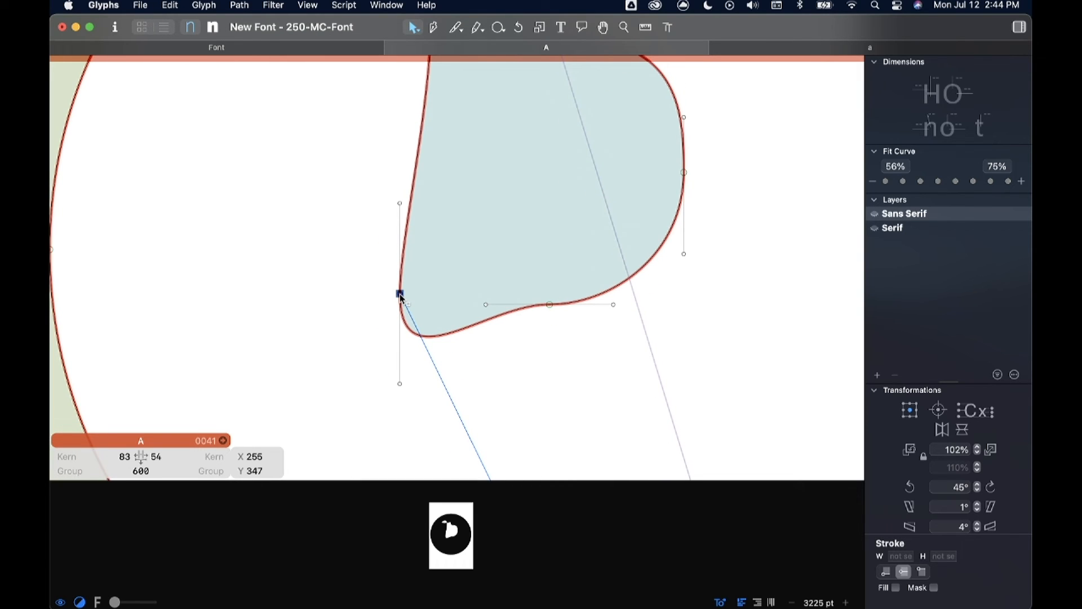
pyautogui.moveTo(400, 385); pyautogui.dragTo(448, 294)
pyautogui.click(401, 204)
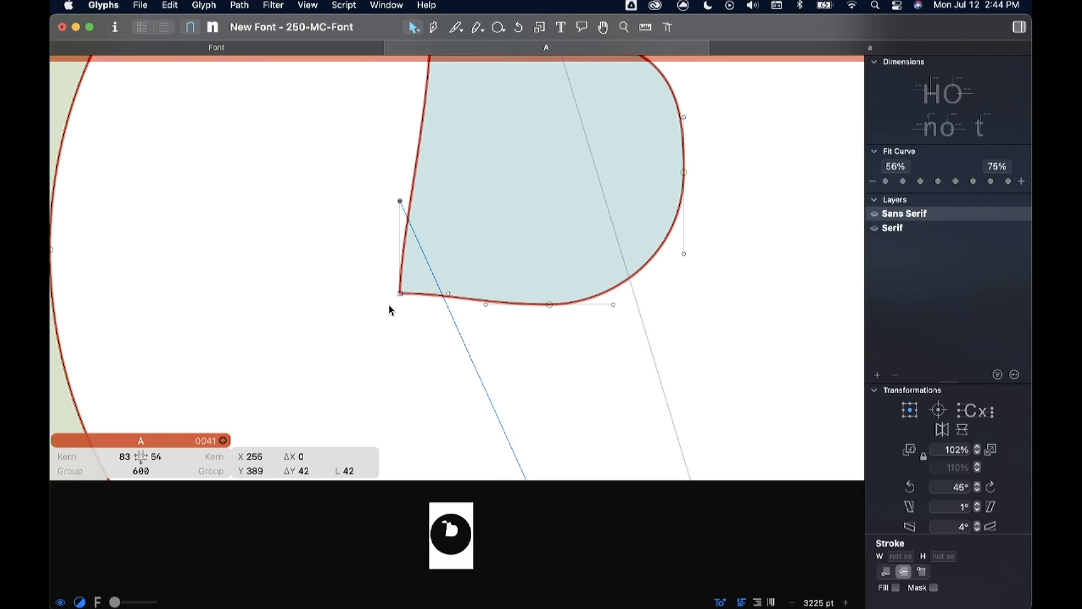
pyautogui.moveTo(399, 294); pyautogui.dragTo(429, 305)
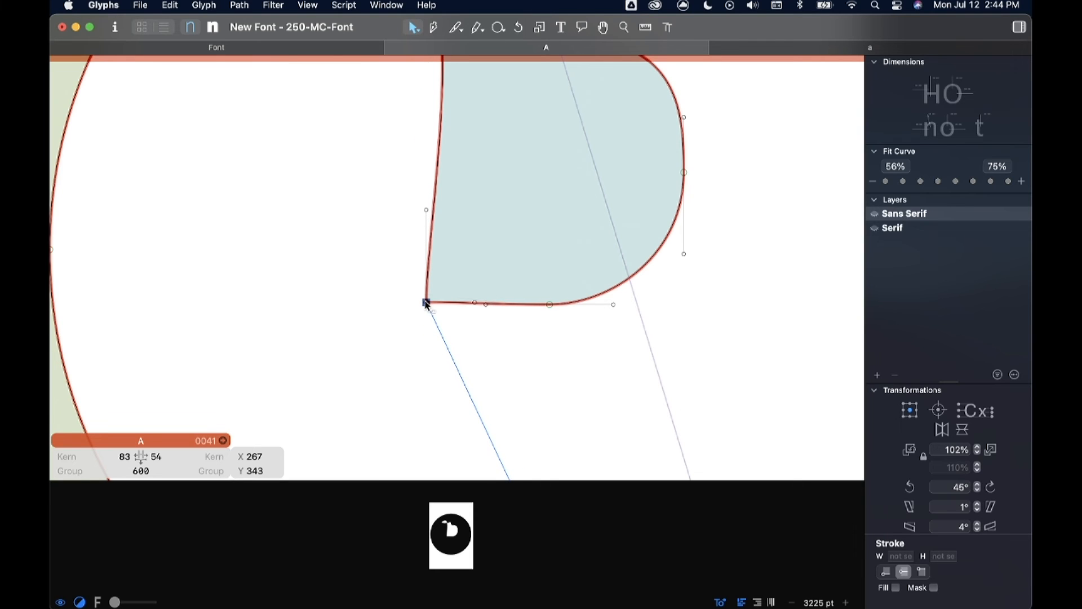
# Step: Select the freeform path's upper-left node and preview the whole glyph with the new shape inside the circle
pyautogui.scroll(3, 384, 244)
pyautogui.scroll(-3, 385, 248)
pyautogui.scroll(2, 385, 248)
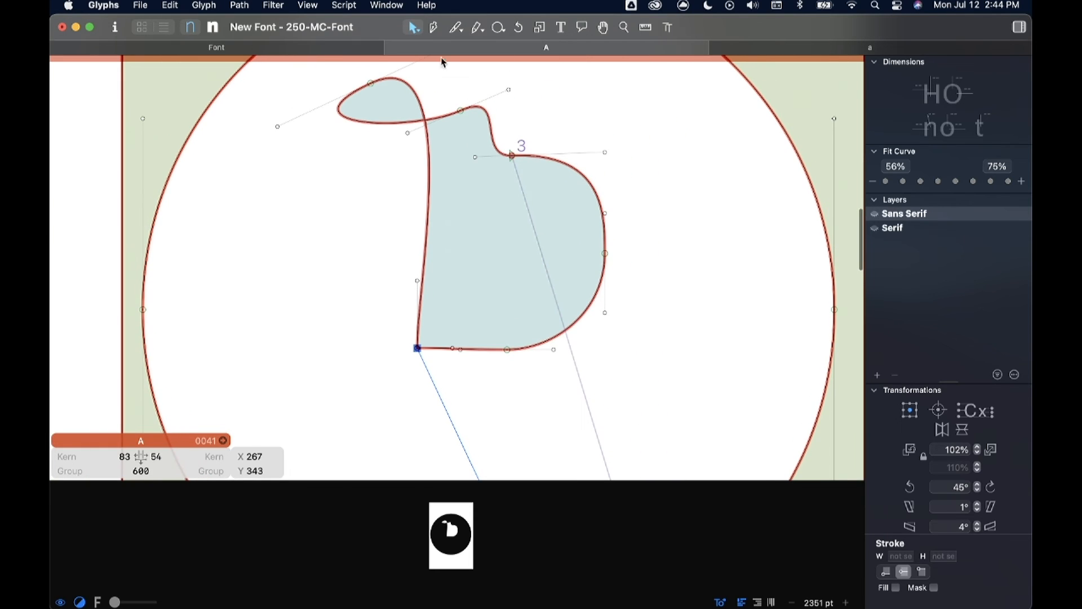
pyautogui.scroll(3, 387, 95)
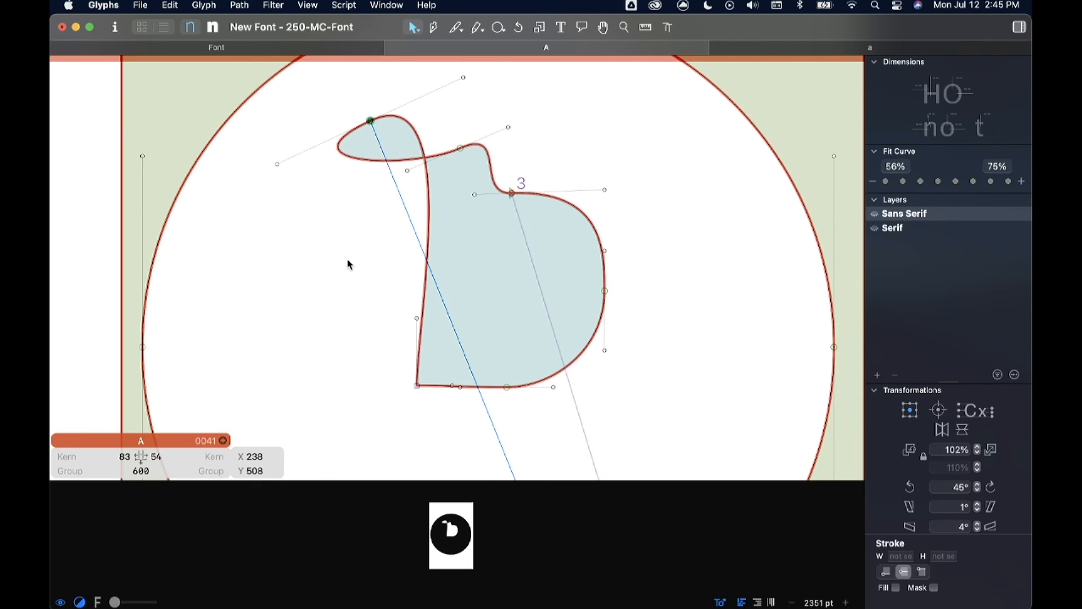
pyautogui.scroll(-5, 349, 262)
pyautogui.scroll(-3, 349, 263)
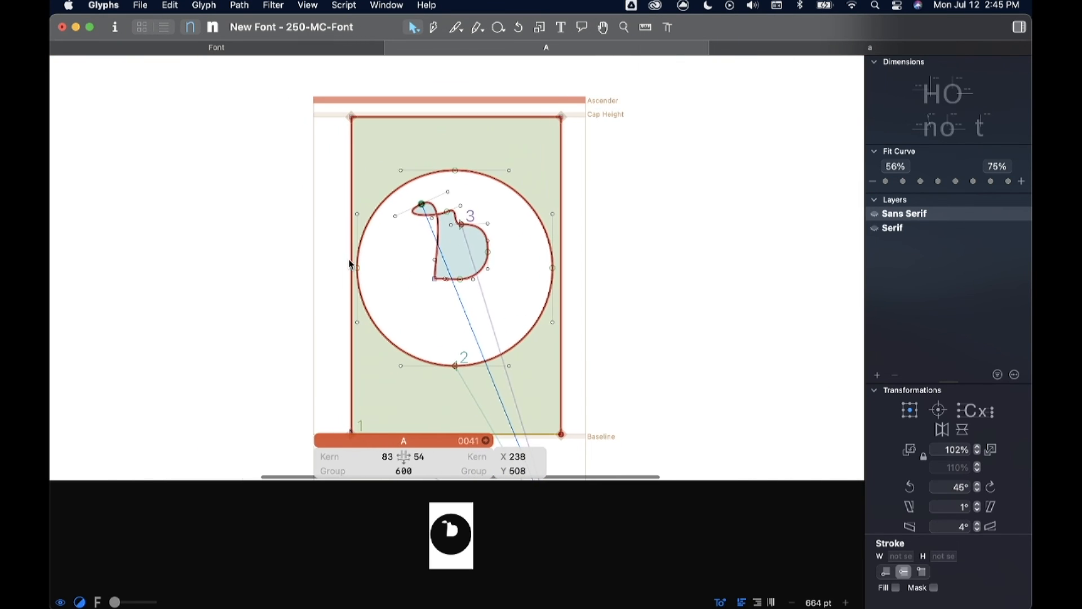
pyautogui.hscroll(1, 349, 264)
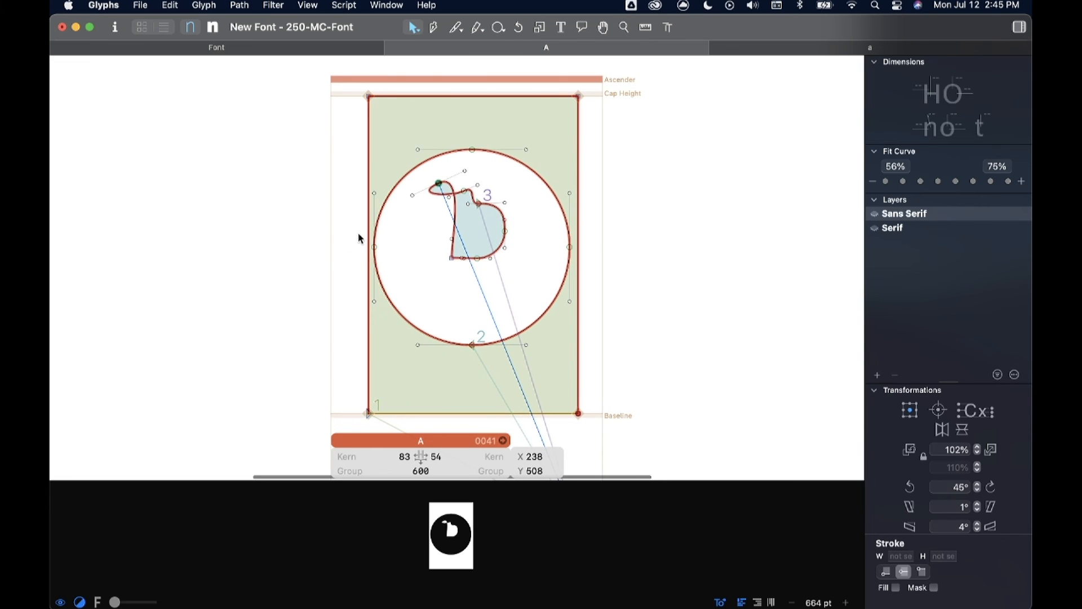
pyautogui.press('space')
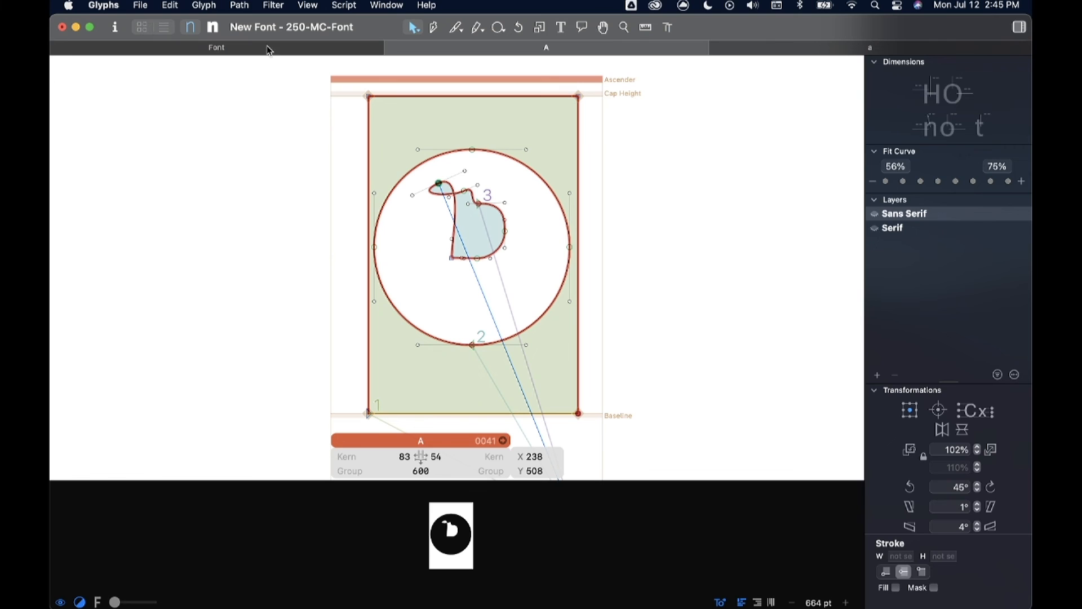
# Step: Check glyph A's thumbnail in the font overview beside the other letters, and return to its edit view
pyautogui.click(224, 48)
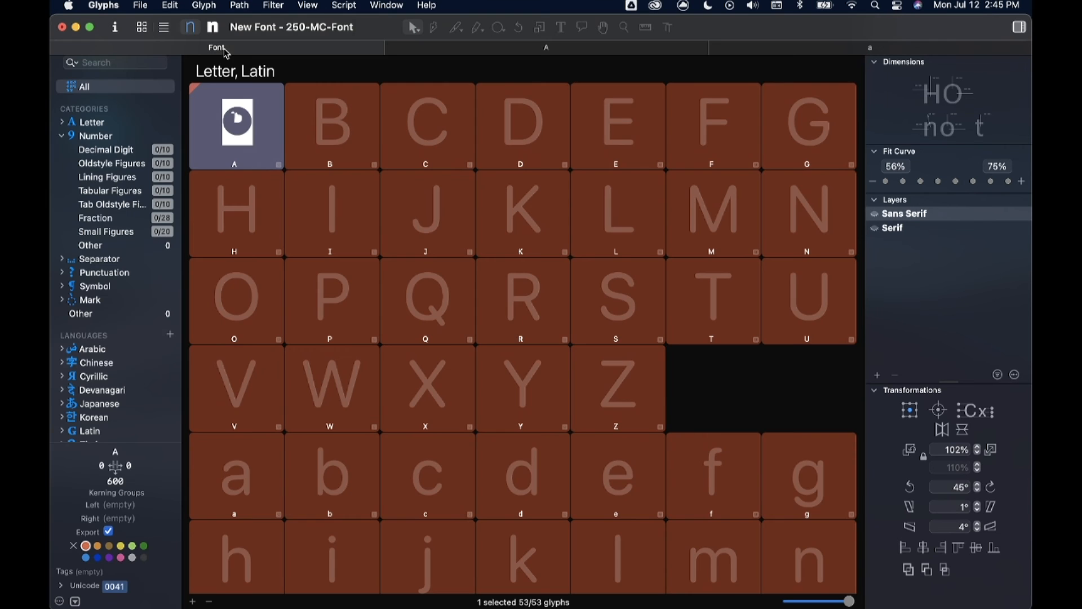
pyautogui.click(342, 153)
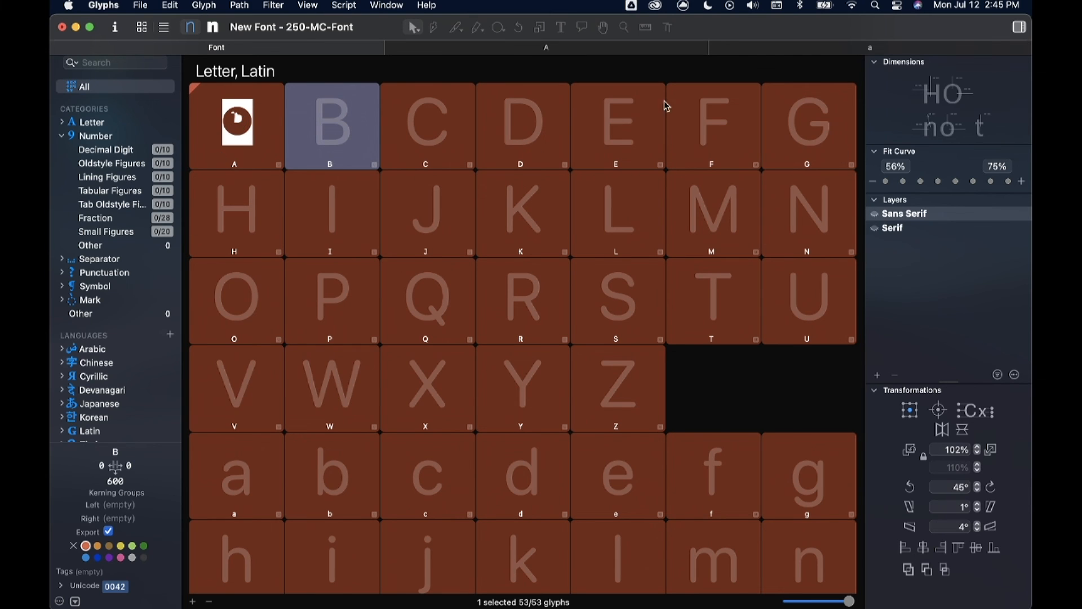
pyautogui.scroll(-3, 647, 282)
pyautogui.scroll(3, 648, 282)
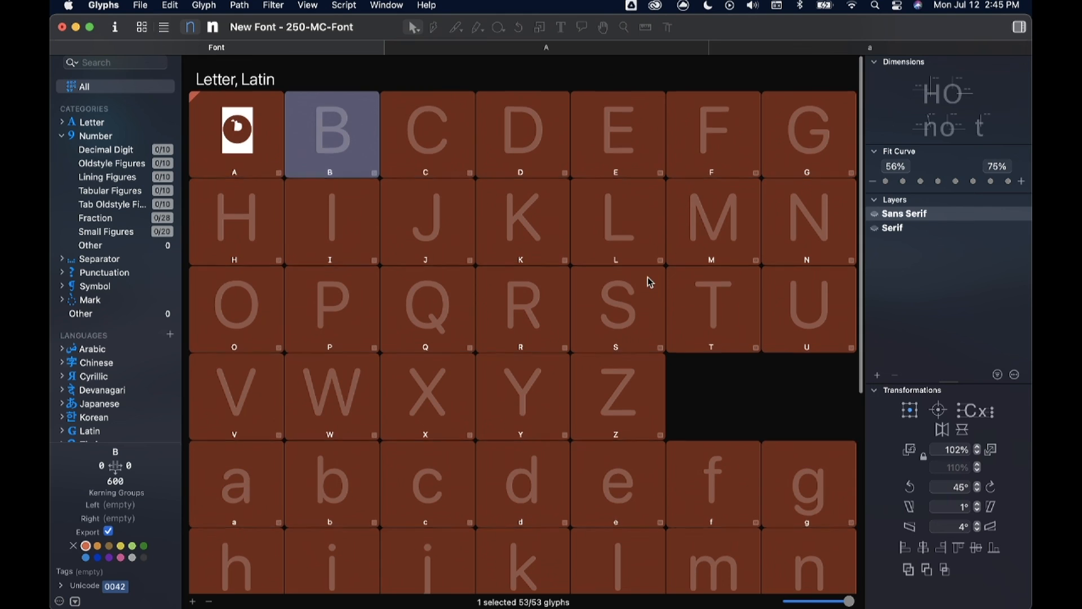
pyautogui.click(435, 138)
pyautogui.click(251, 128)
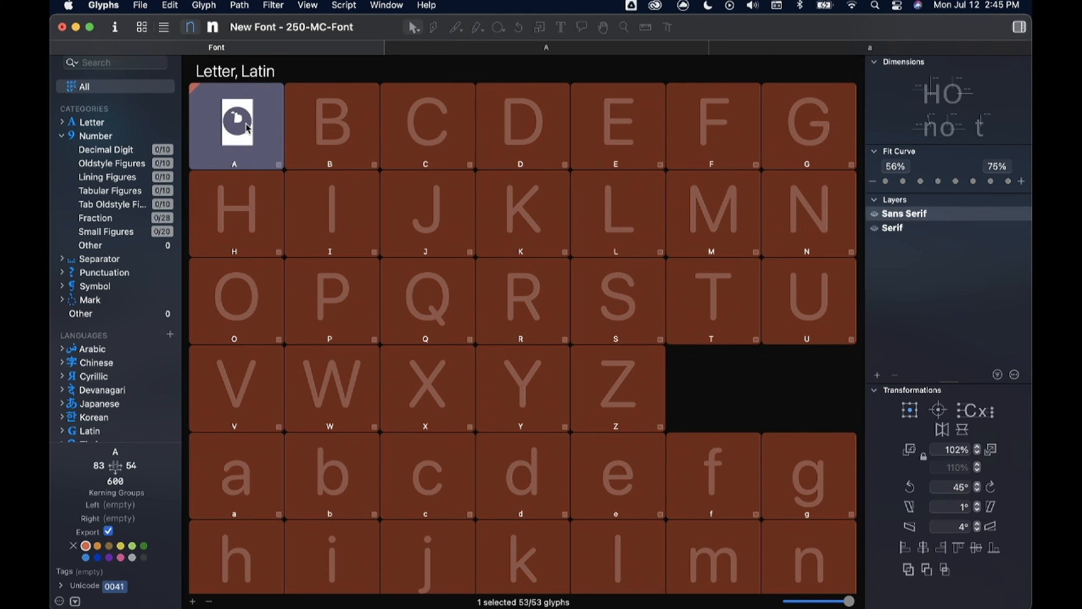
pyautogui.click(532, 50)
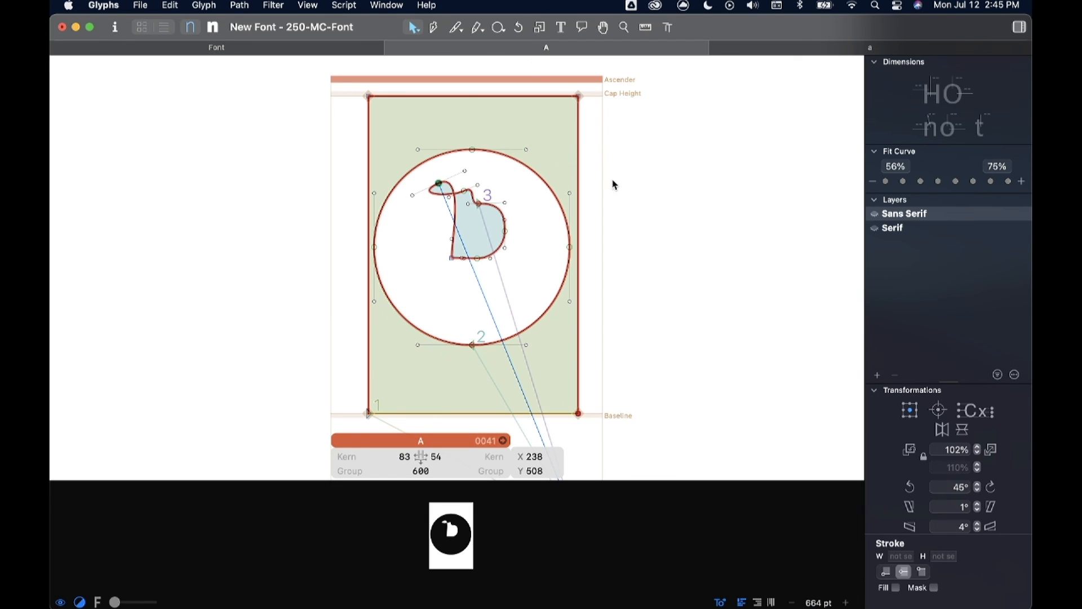